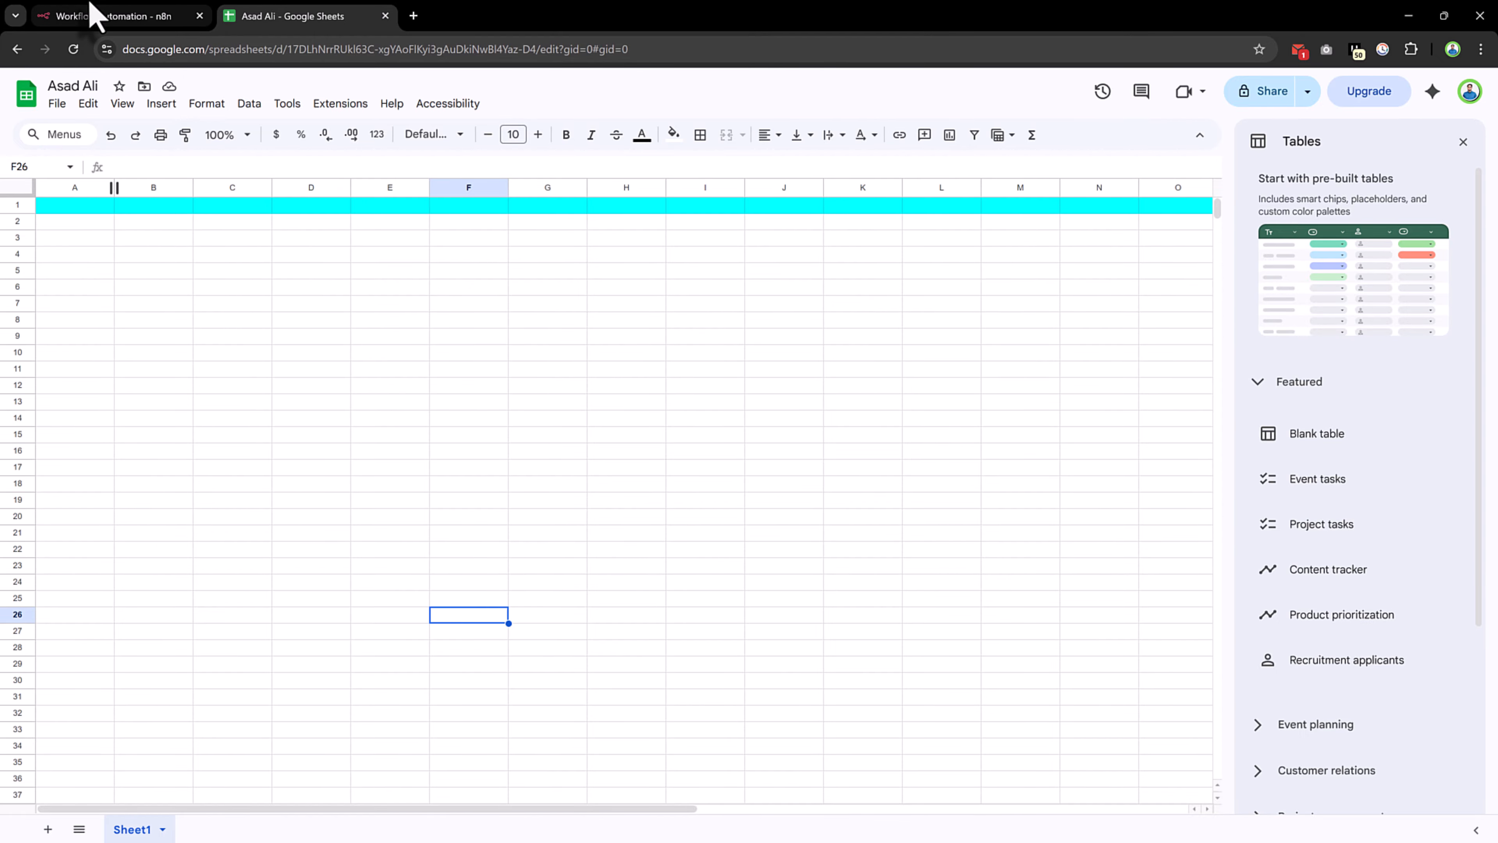
Start the n8n workflow with an On form submission trigger
left_click(94, 14)
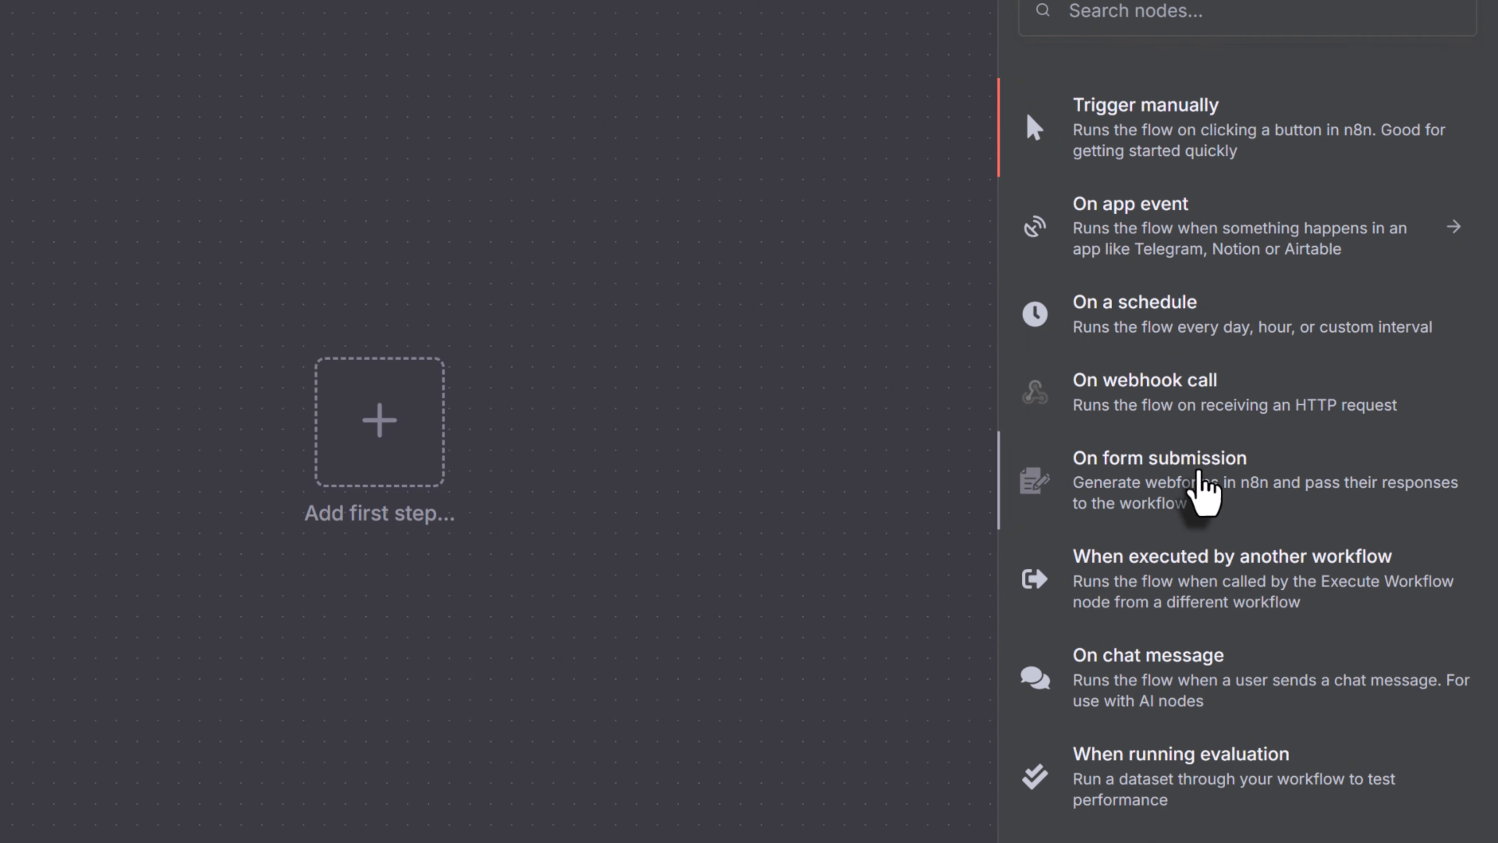
left_click(1239, 499)
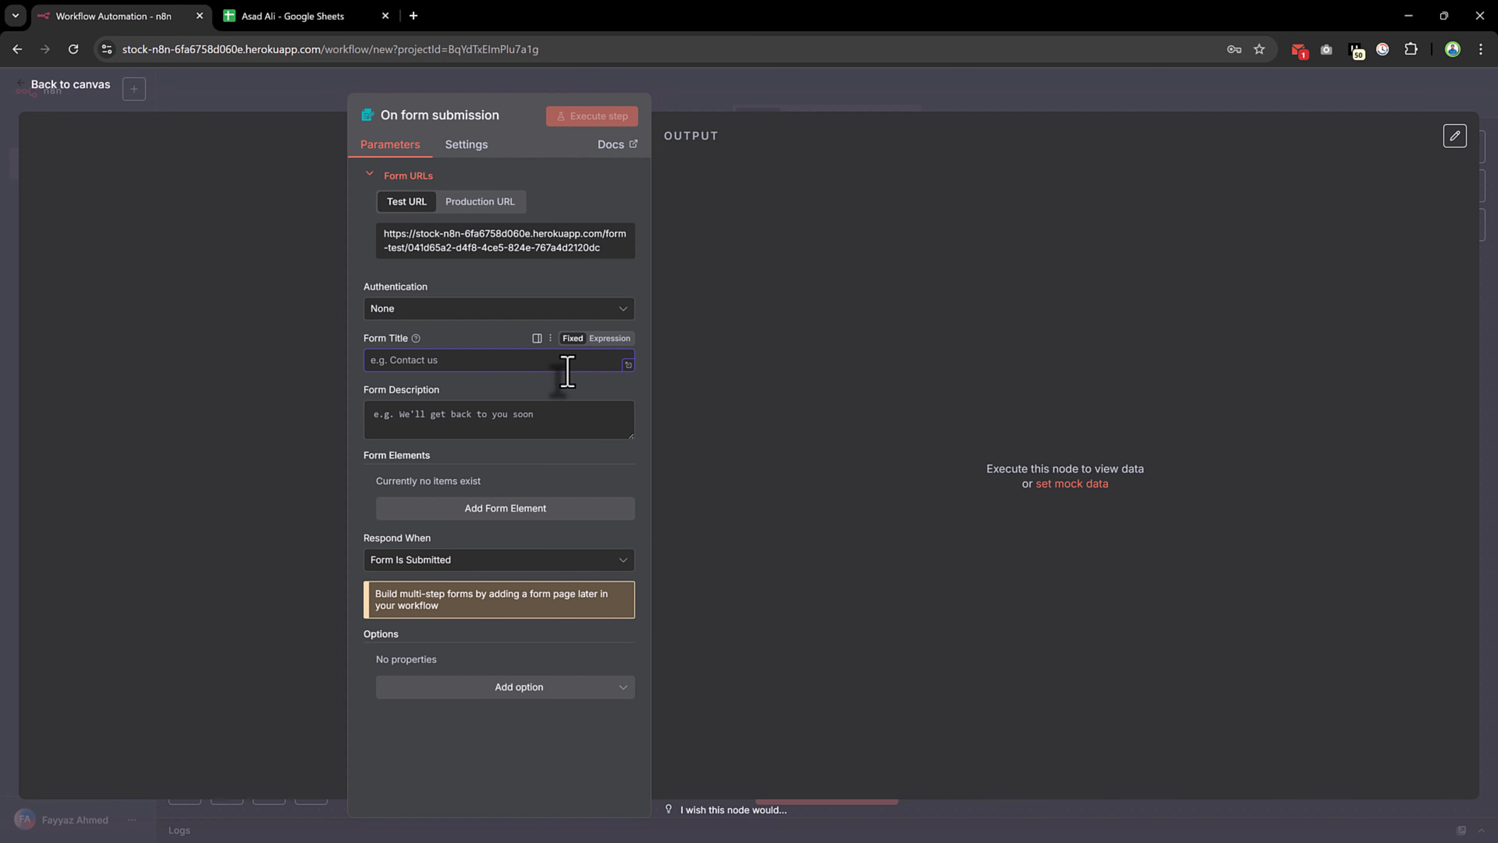
Title the form 'Youtube Automation' with description 'Youtube Automation is good for people'
type("y")
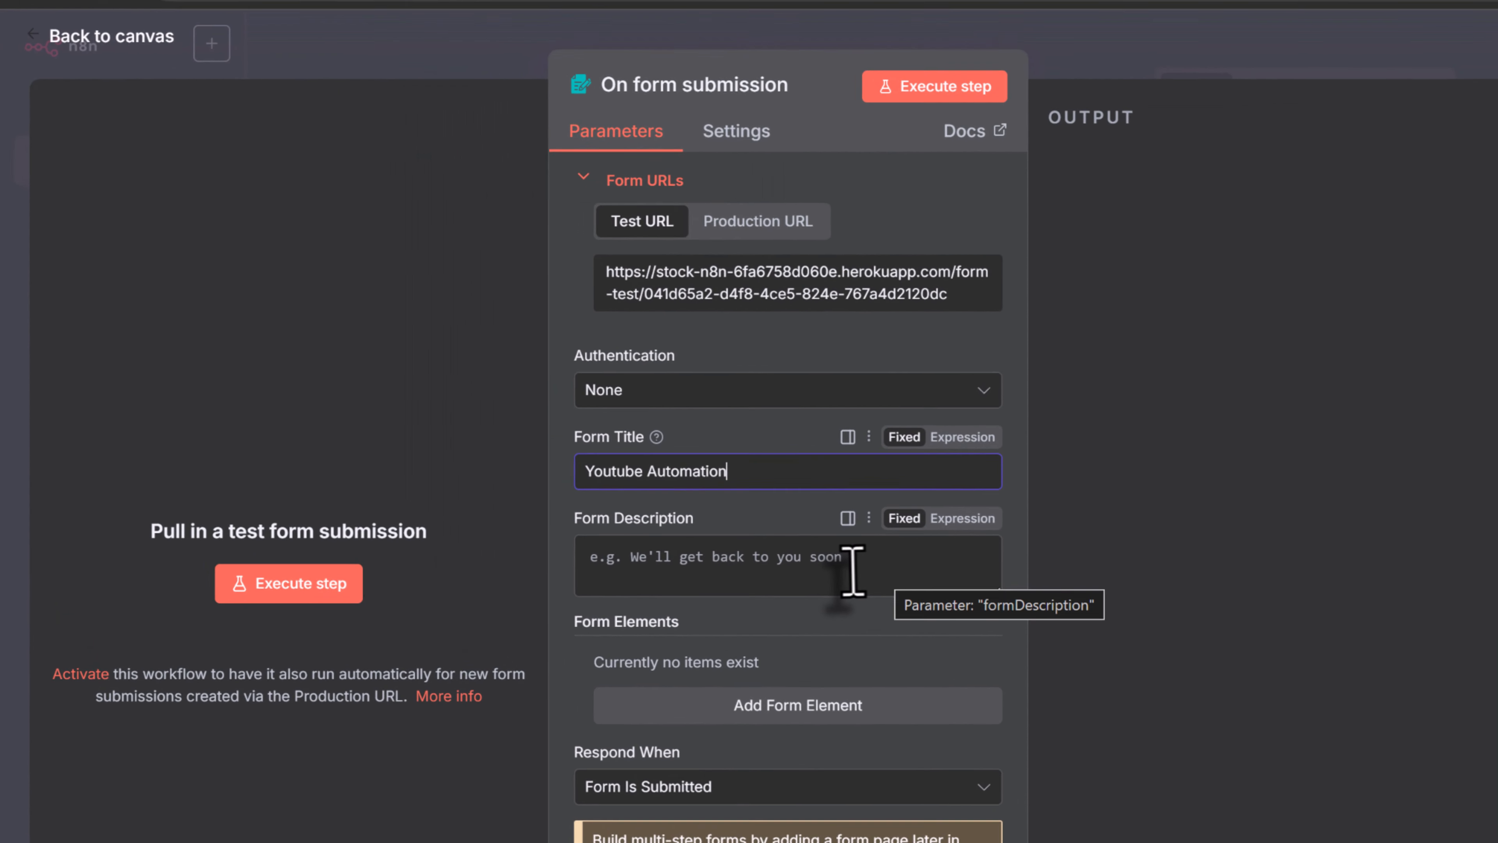
left_click(558, 425)
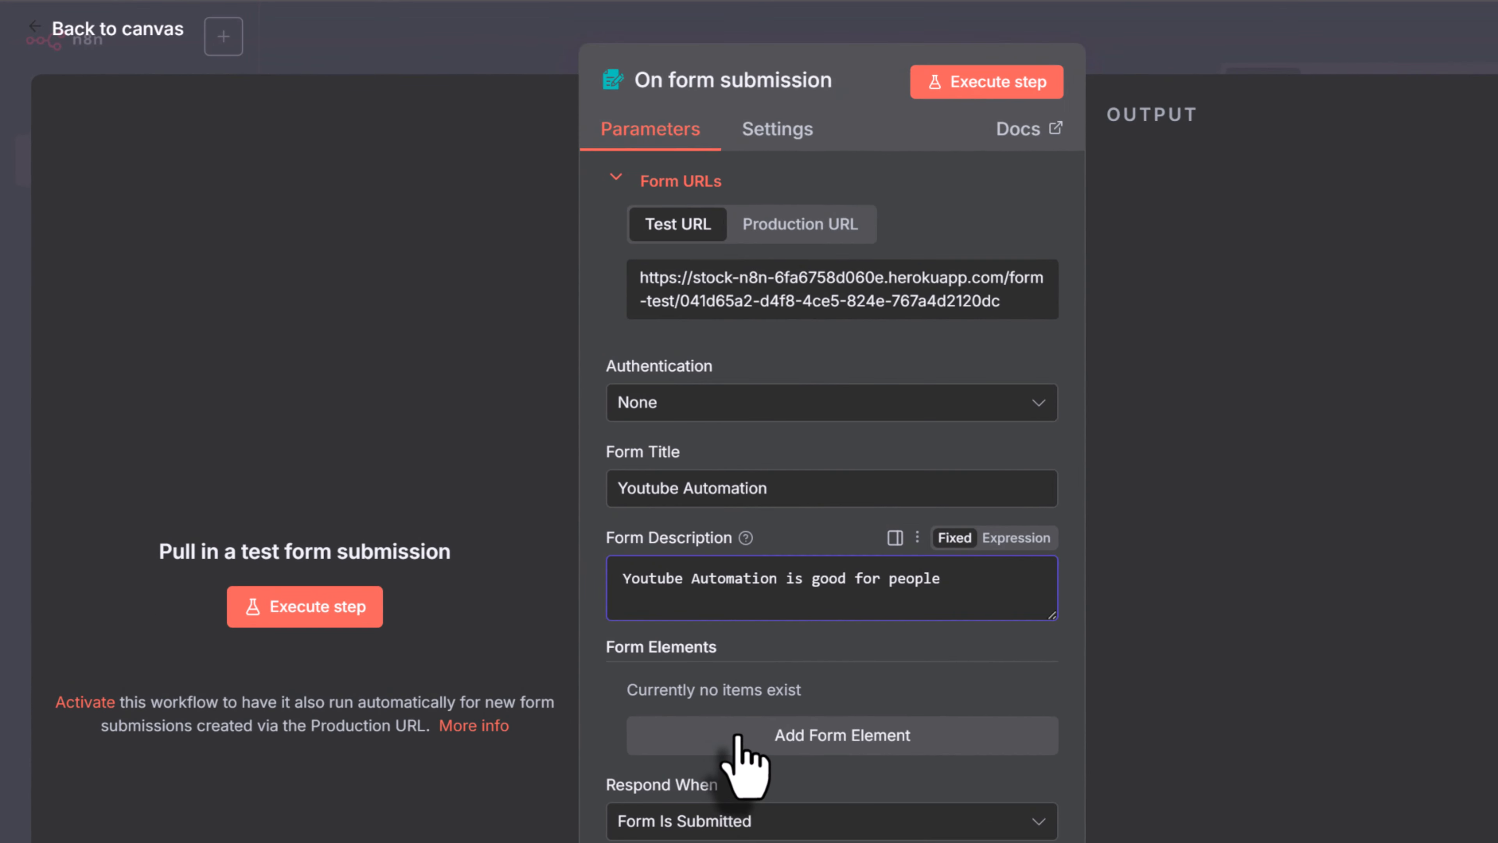
Add a required Text form element named 'Your Name'
left_click(439, 509)
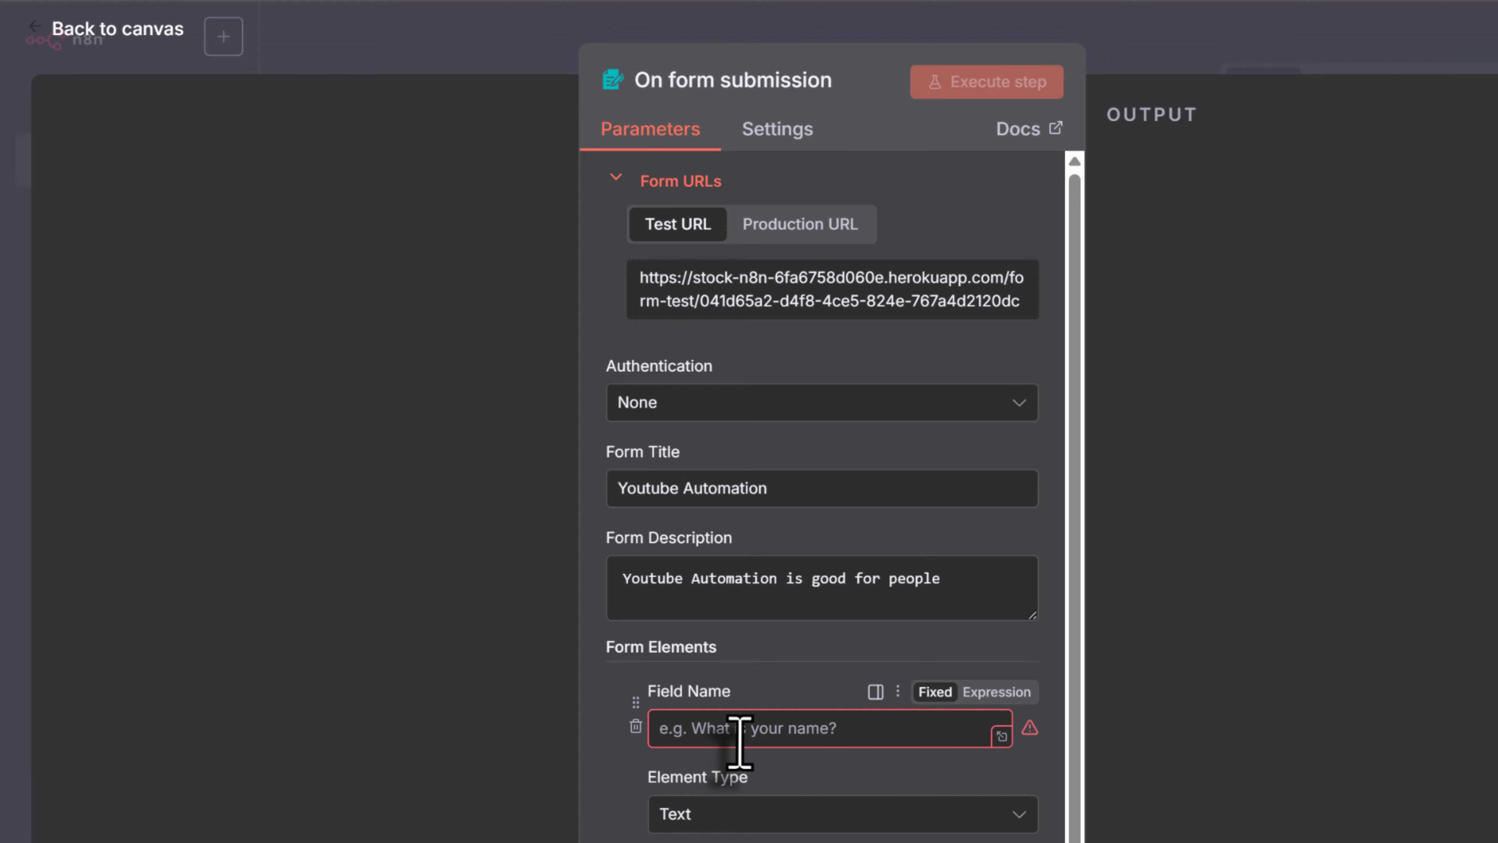
left_click(740, 738)
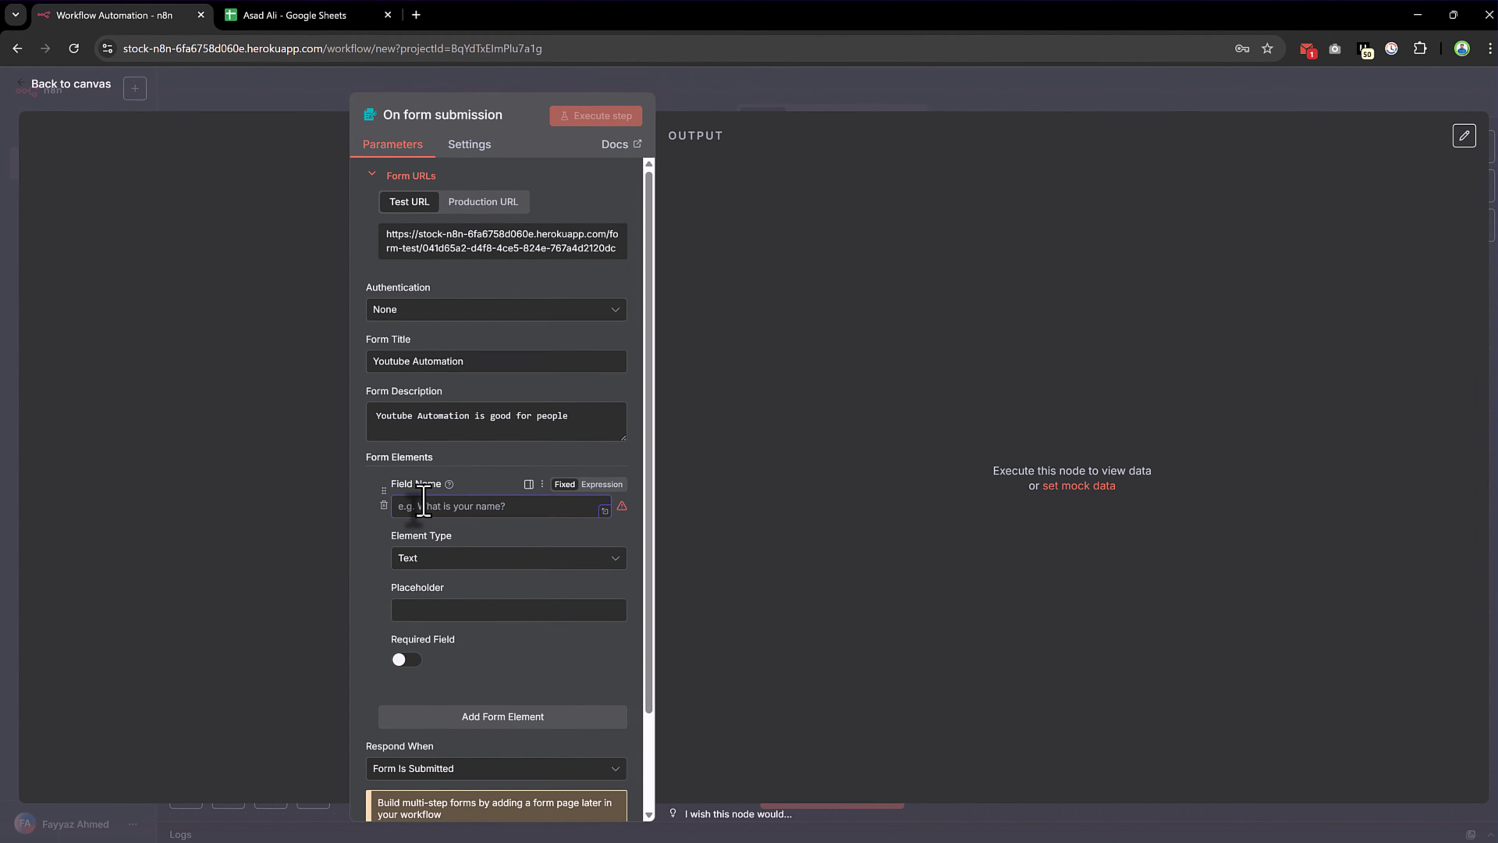
type("Your Name")
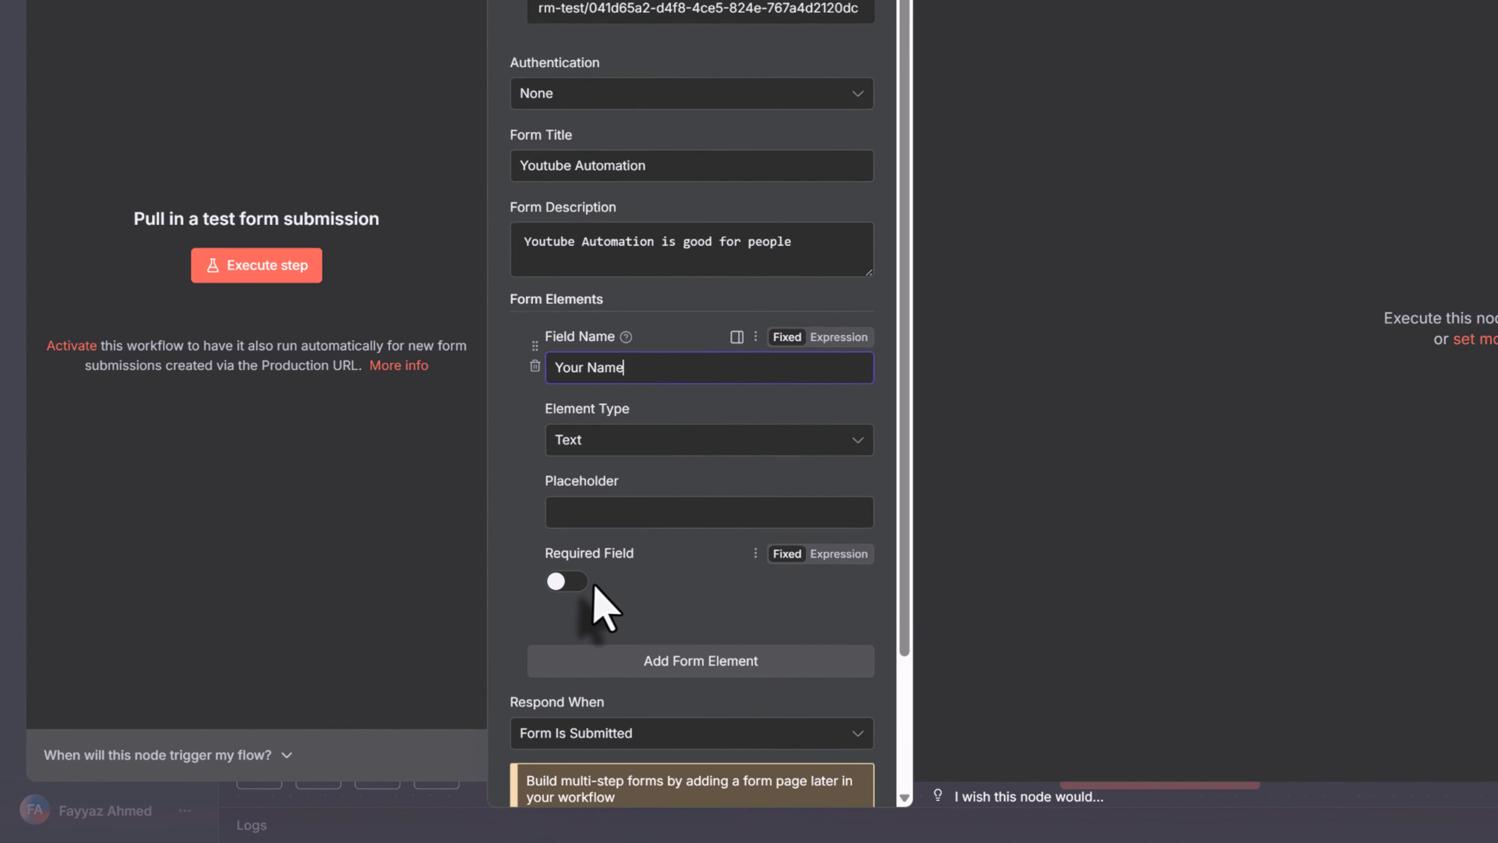
left_click(693, 535)
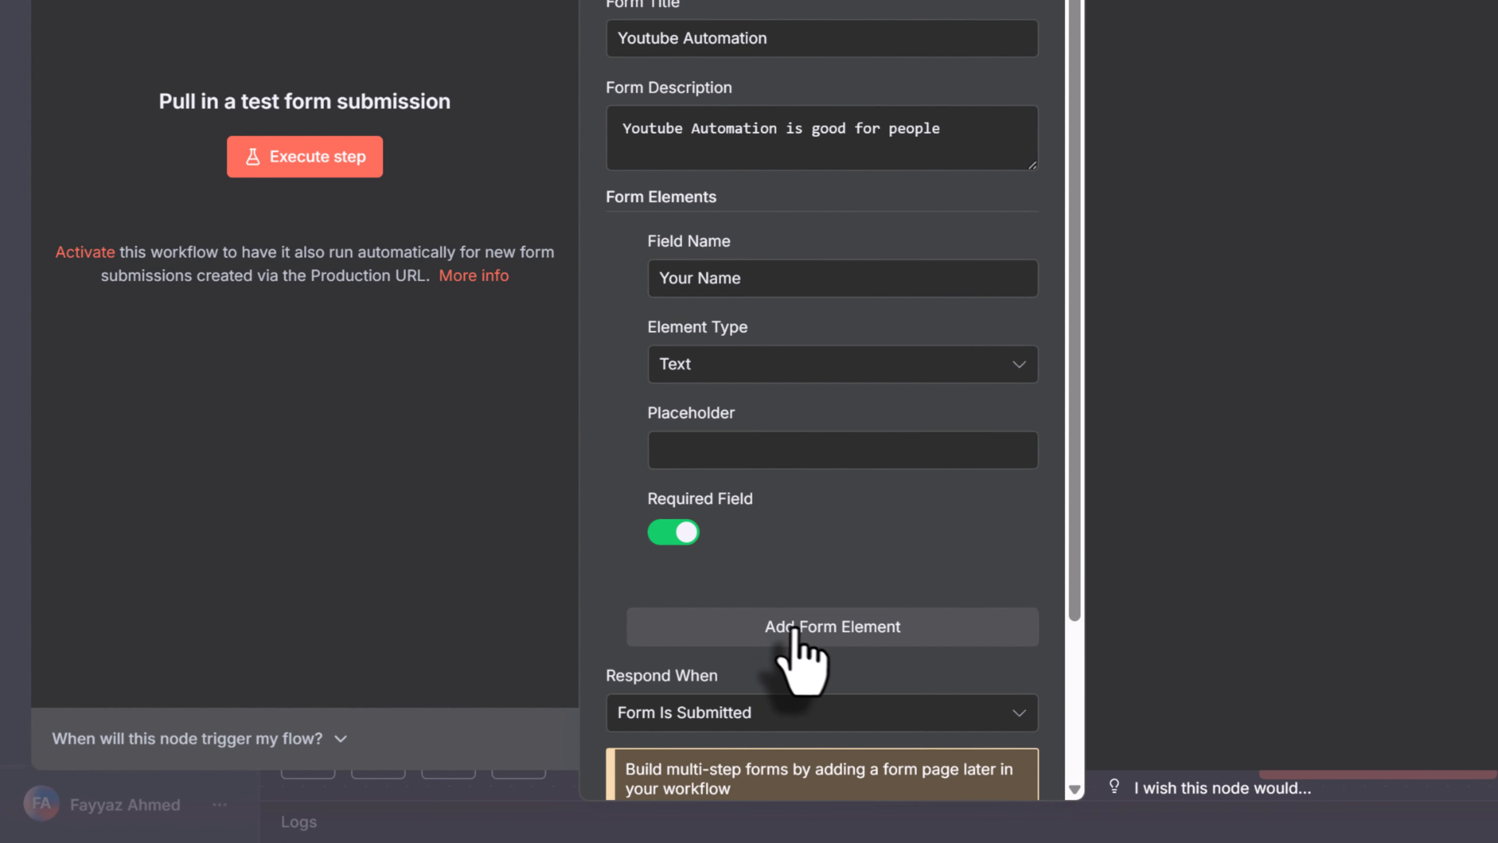
Add a second required form element named 'Email' with element type Email
left_click(803, 638)
scroll(773, 590, "down", 5)
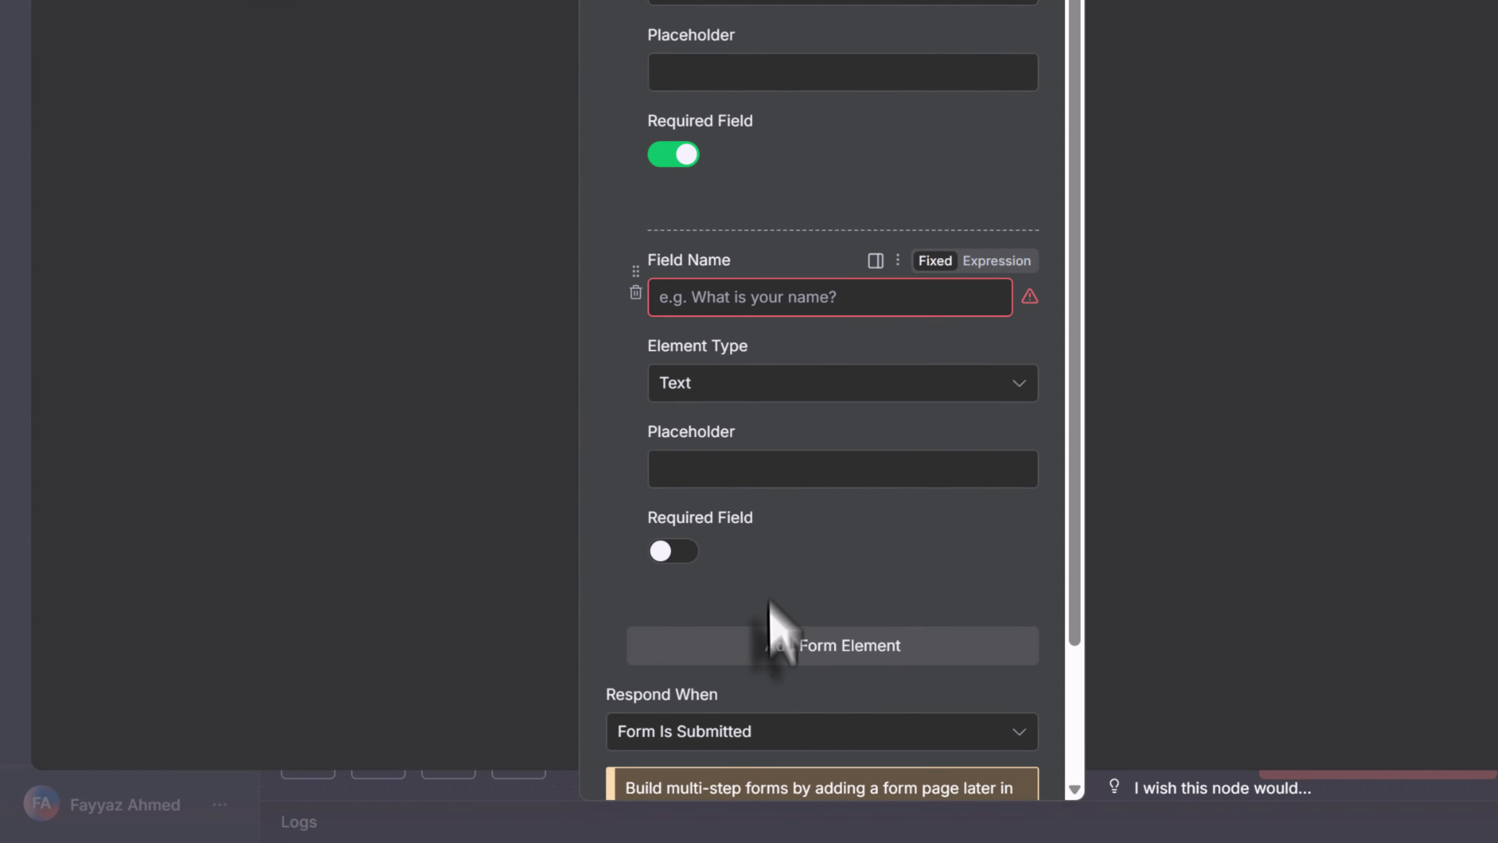
left_click(802, 159)
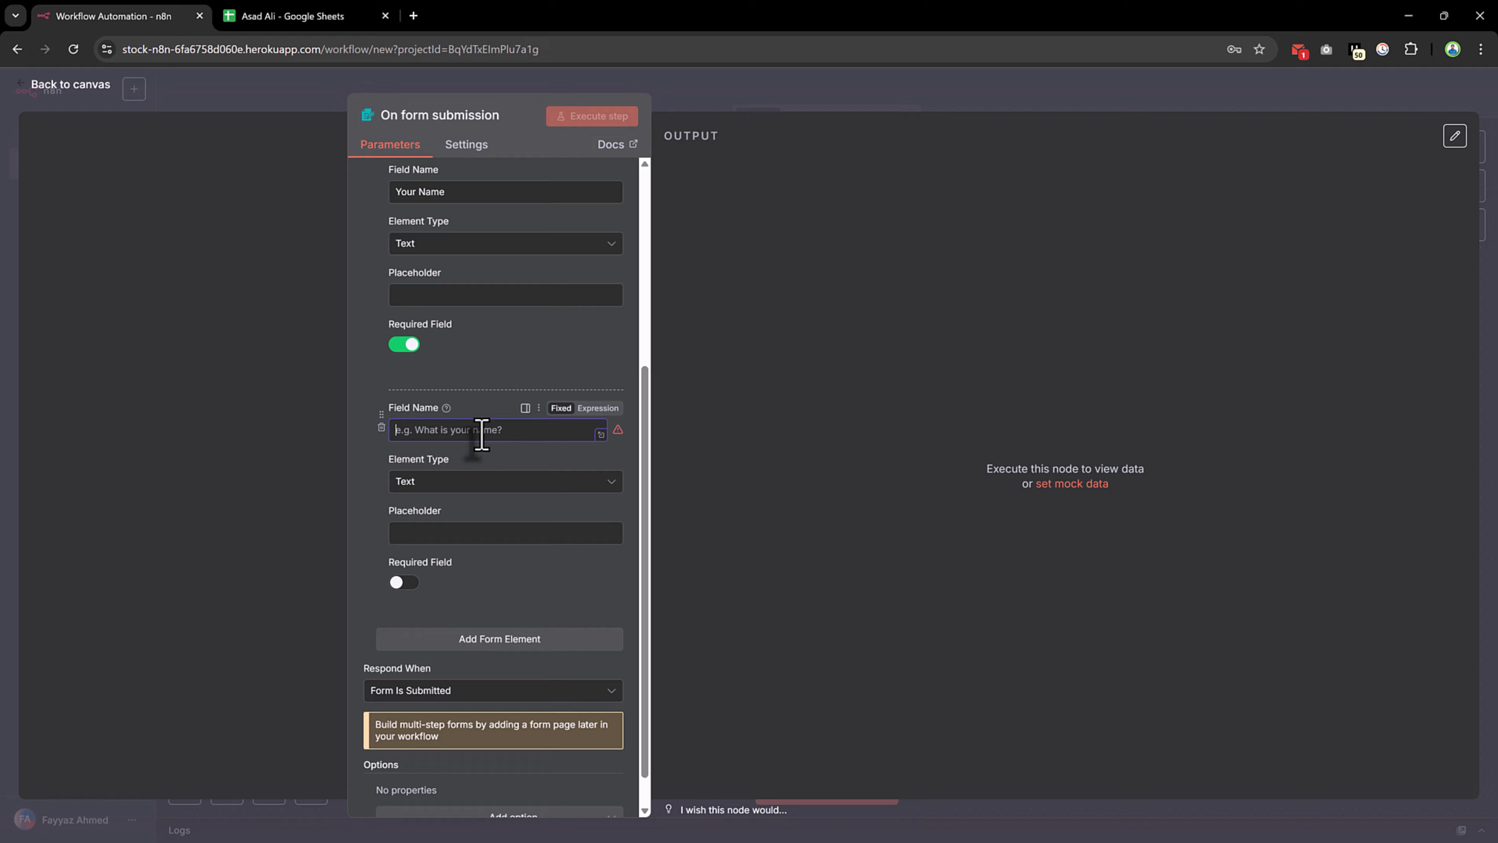
type("E")
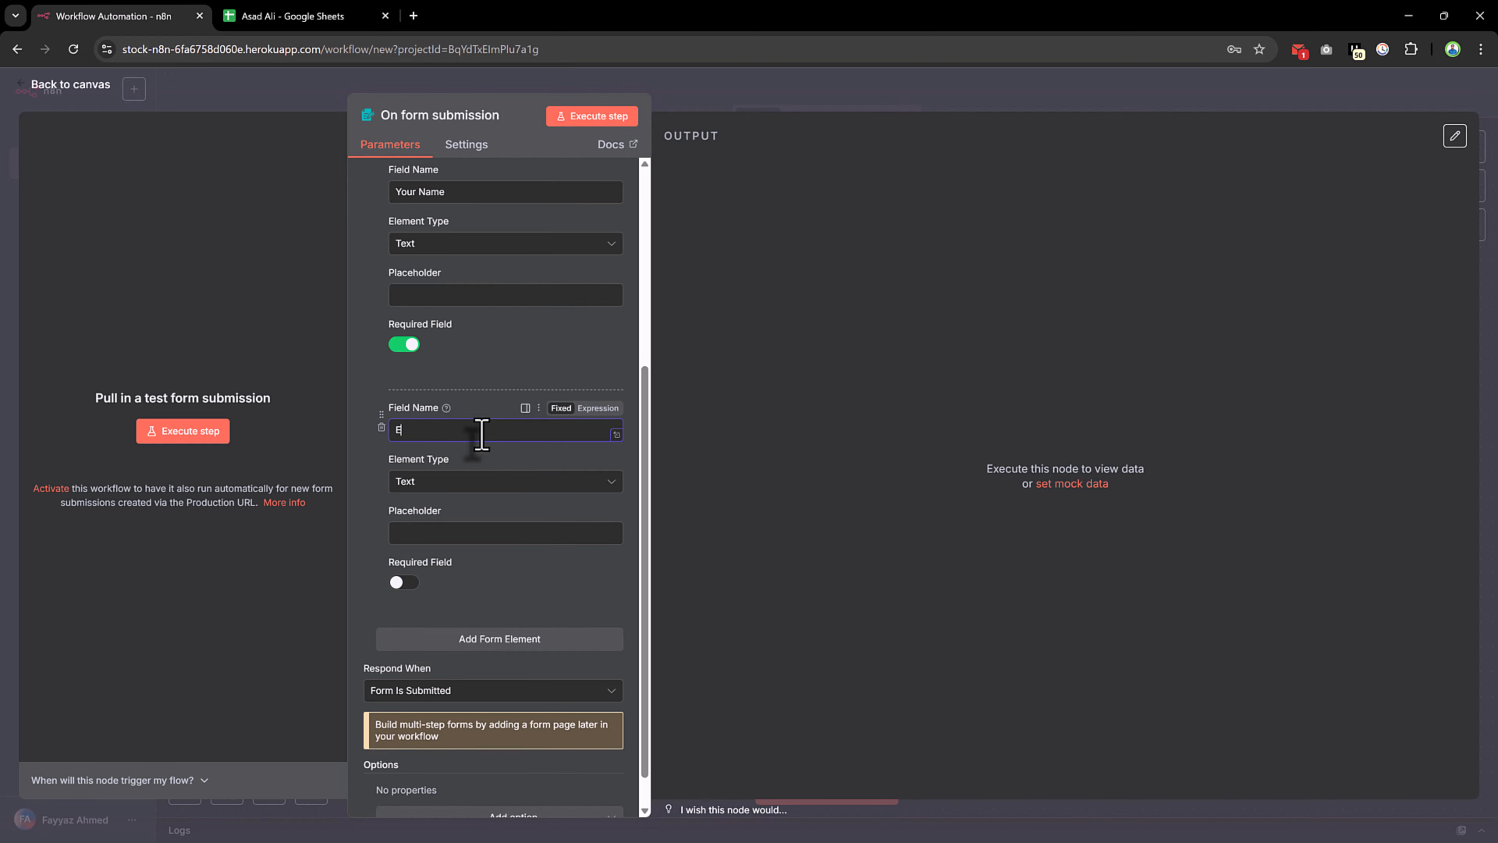
type("mail")
left_click(484, 484)
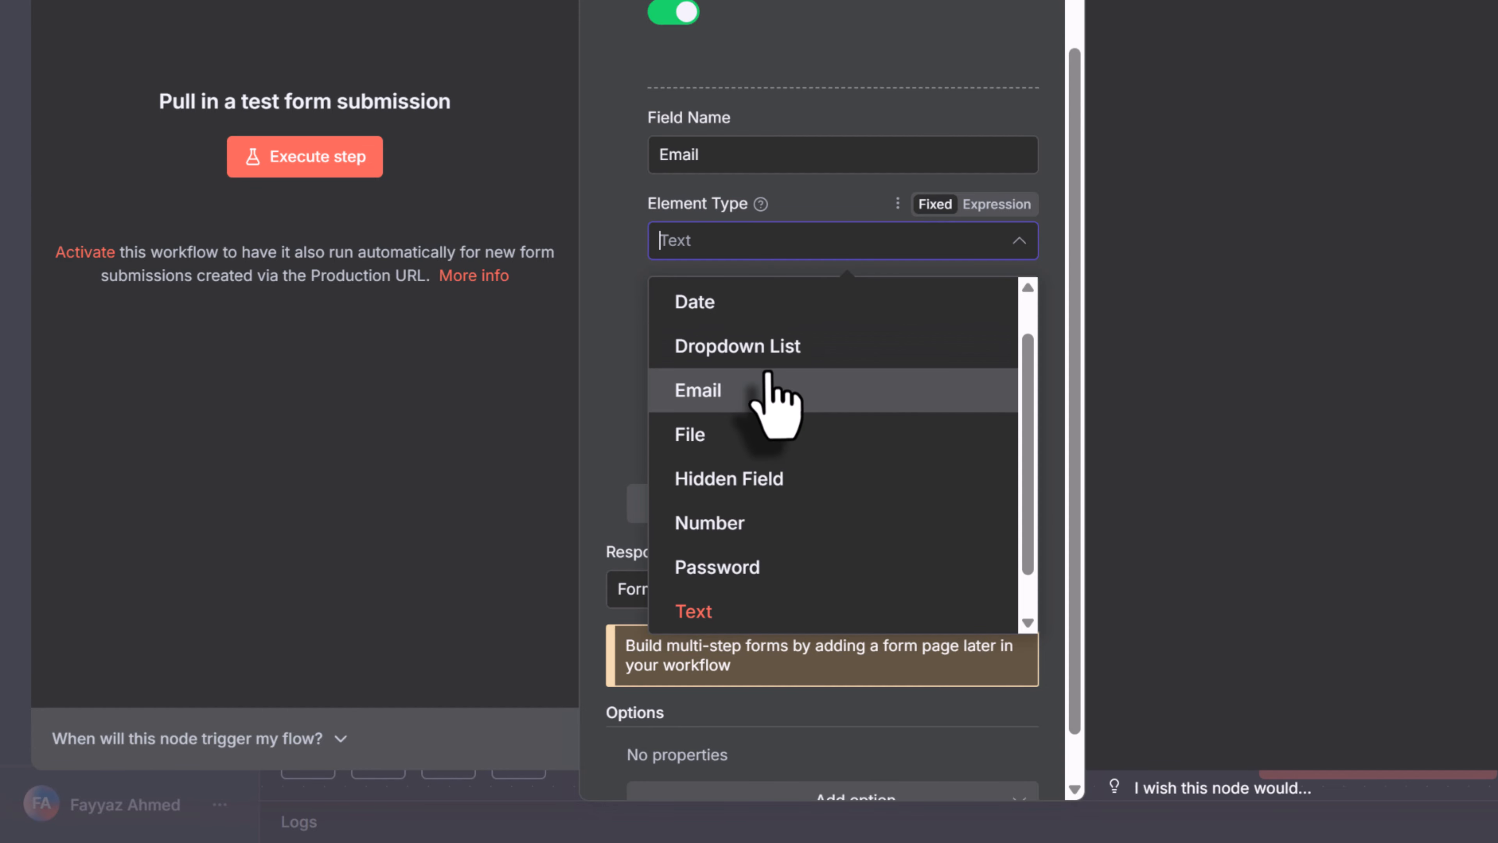
left_click(768, 384)
left_click(672, 408)
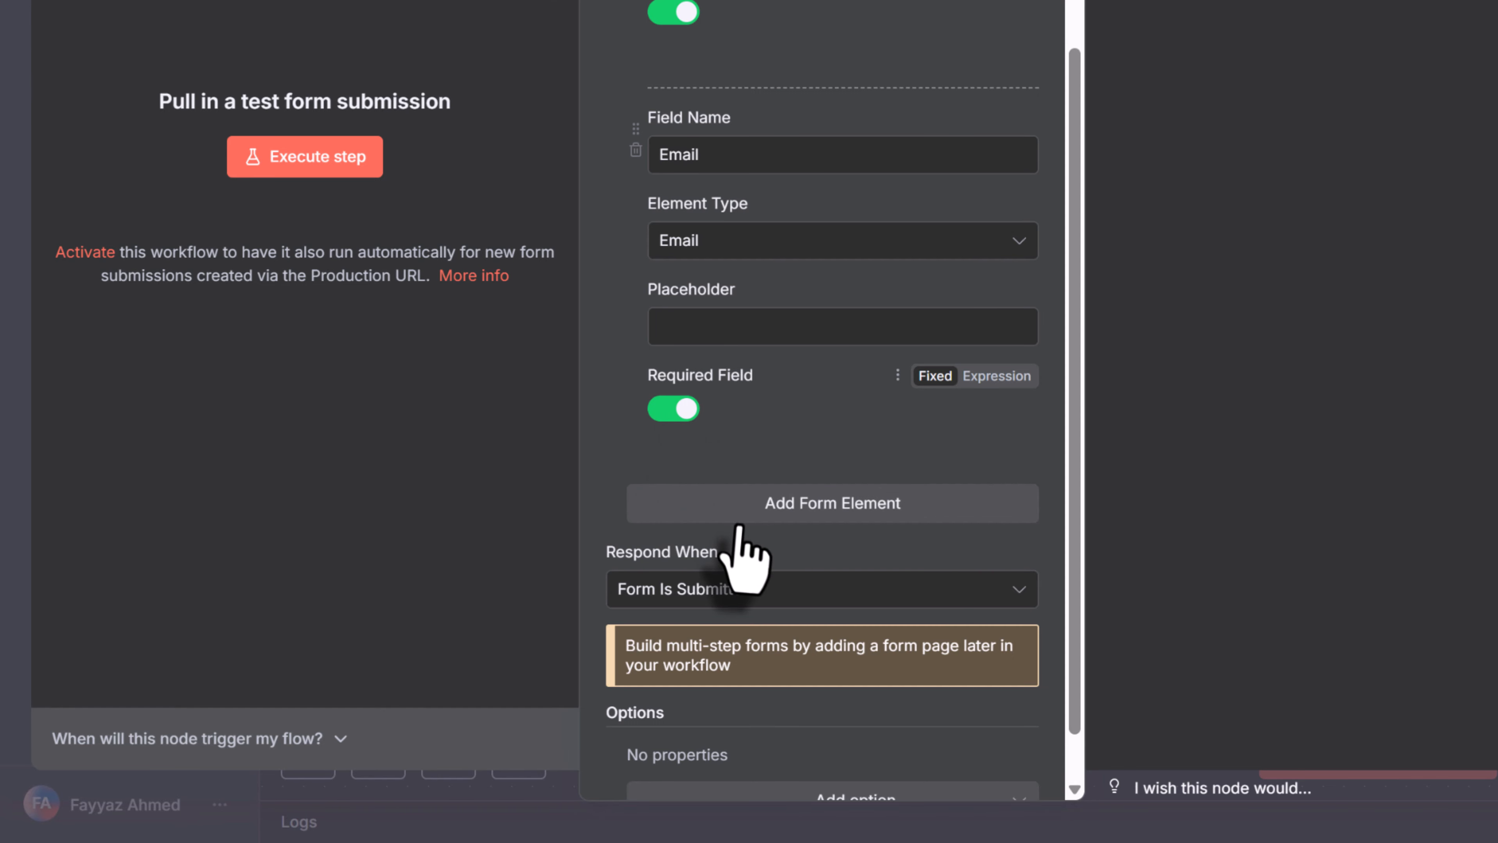
Add a third required form element named 'Message', keeping its type as Text
left_click(727, 520)
scroll(743, 501, "down", 4)
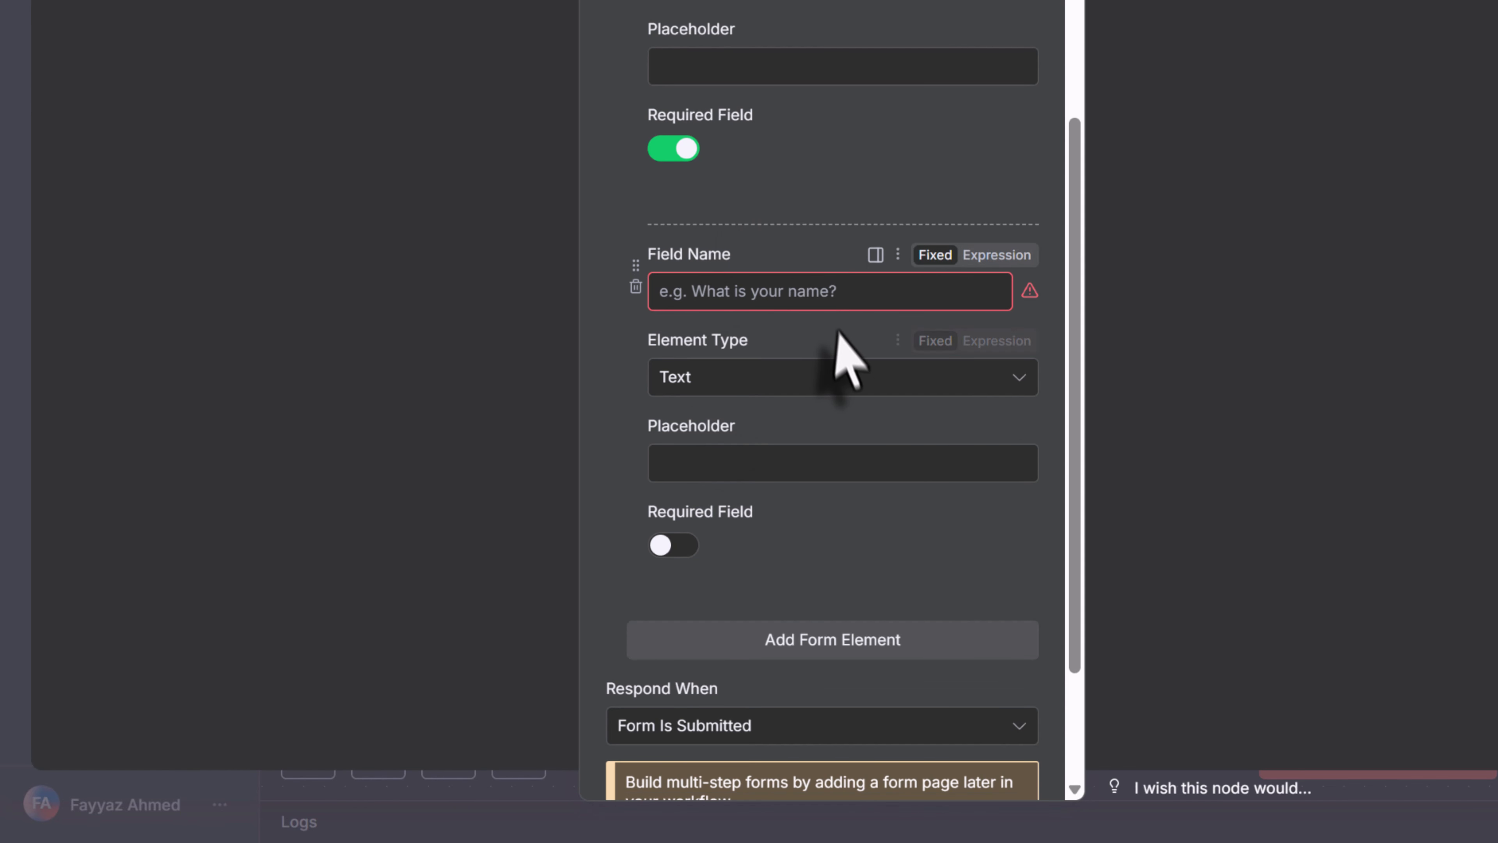
left_click(823, 298)
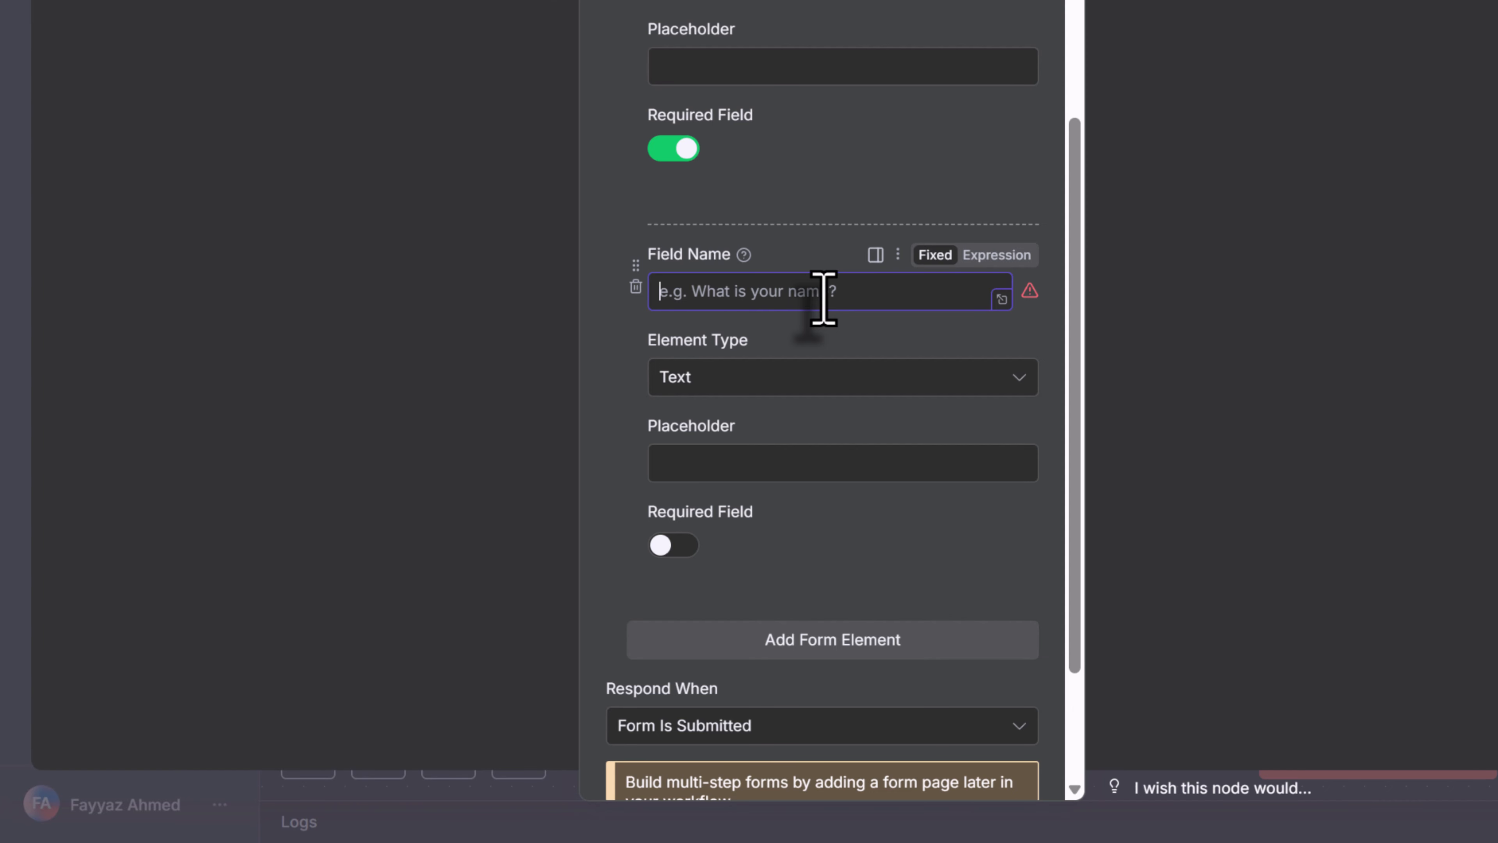
type("Message")
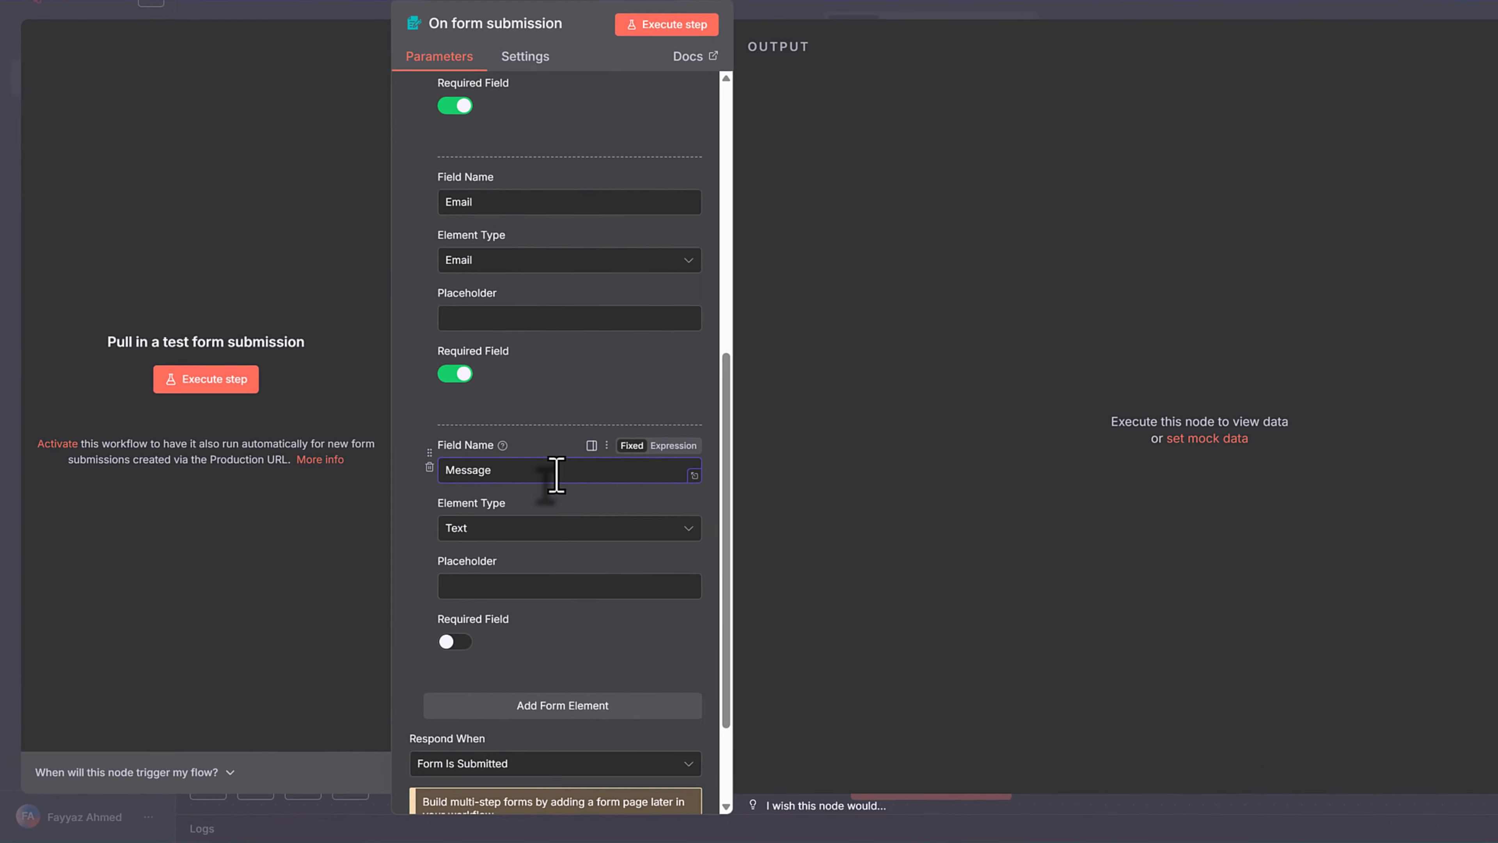
left_click(717, 390)
scroll(708, 407, "down", 2)
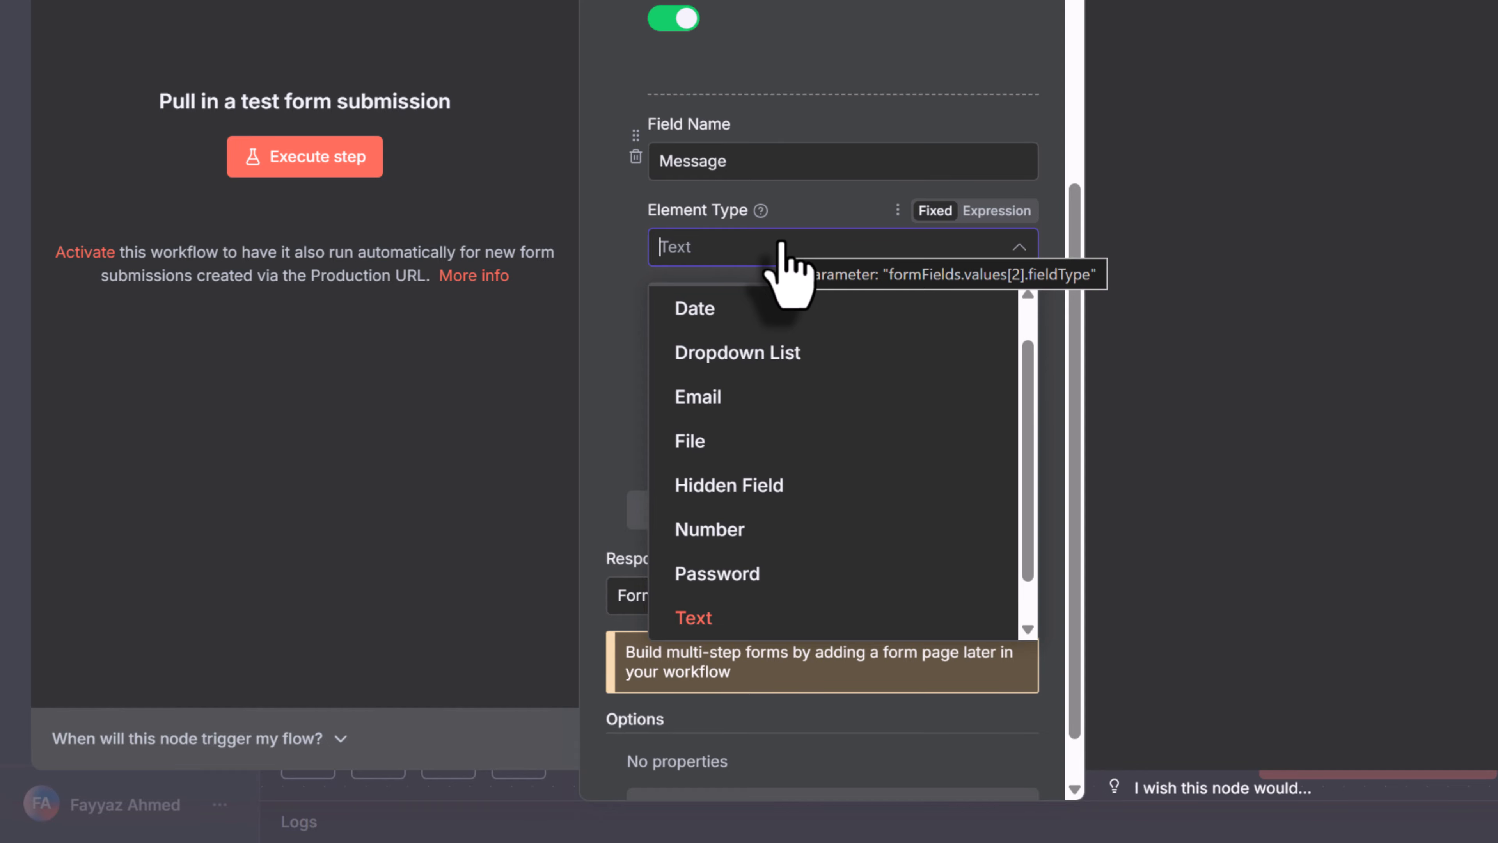
left_click(782, 246)
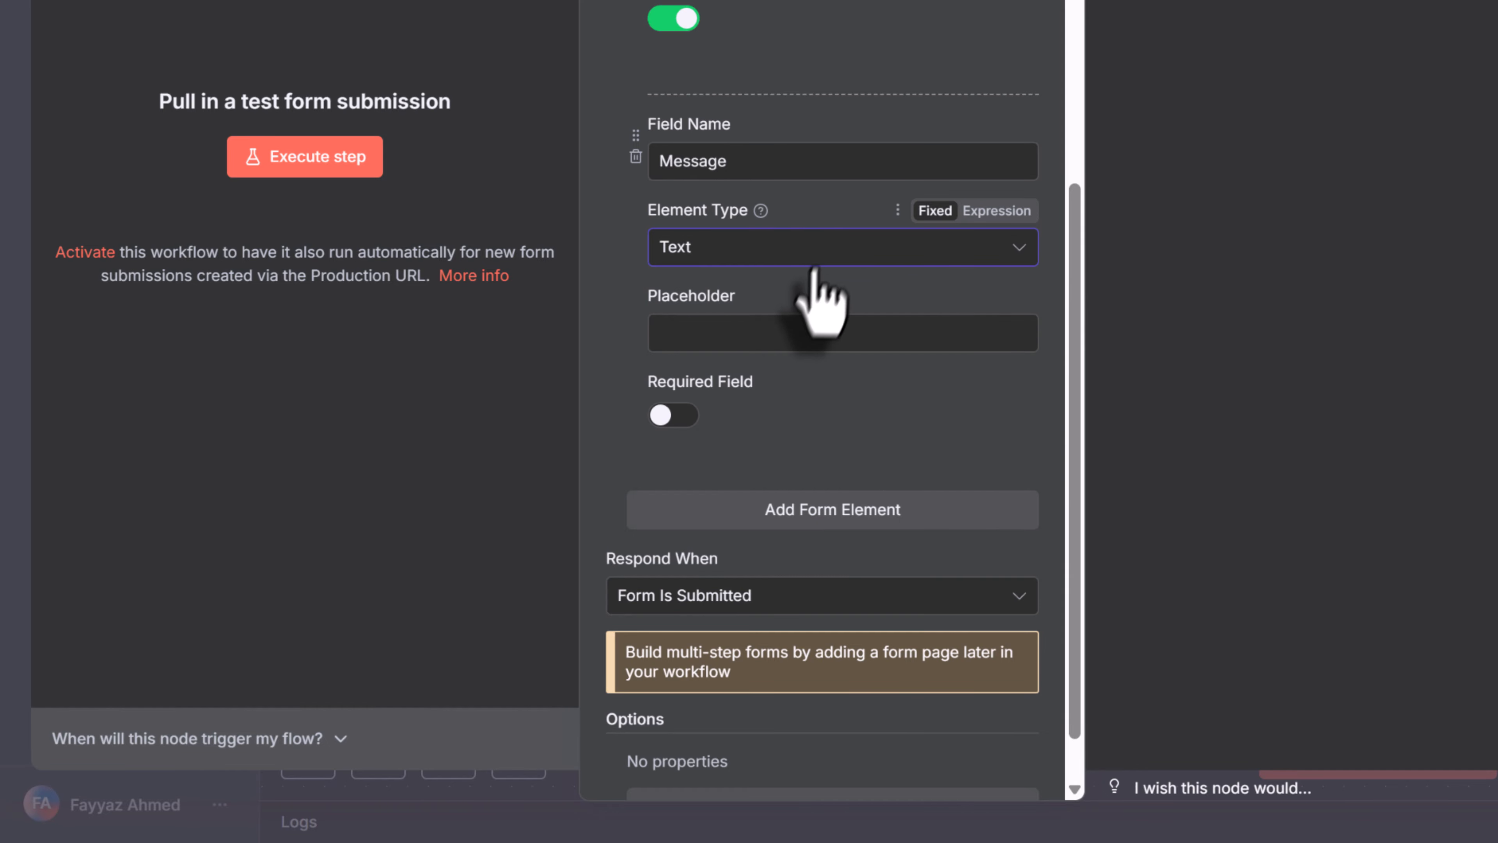
left_click(673, 414)
scroll(738, 295, "up", 2)
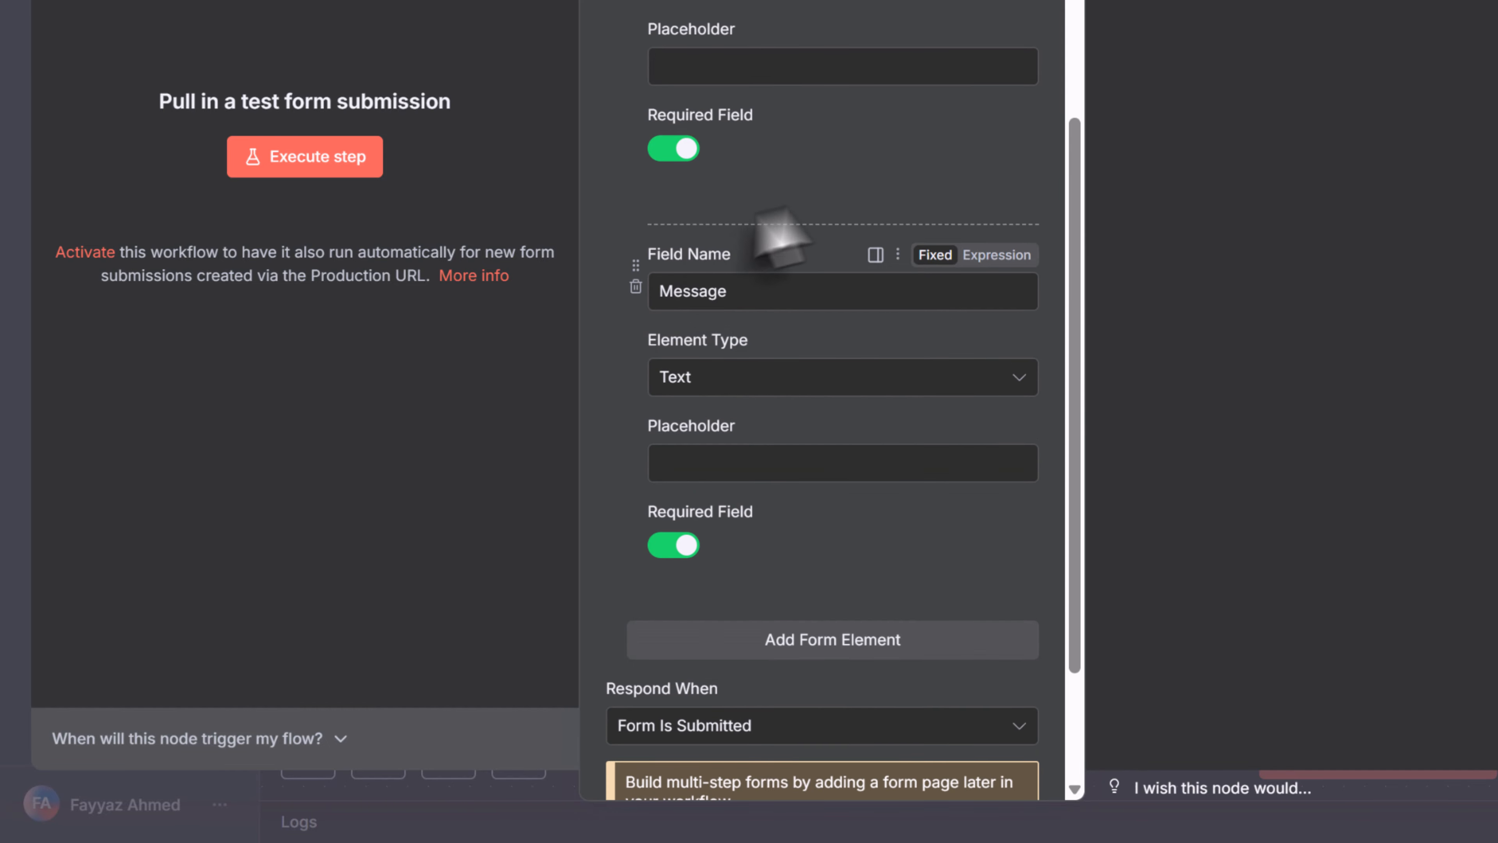
scroll(958, 313, "up", 6)
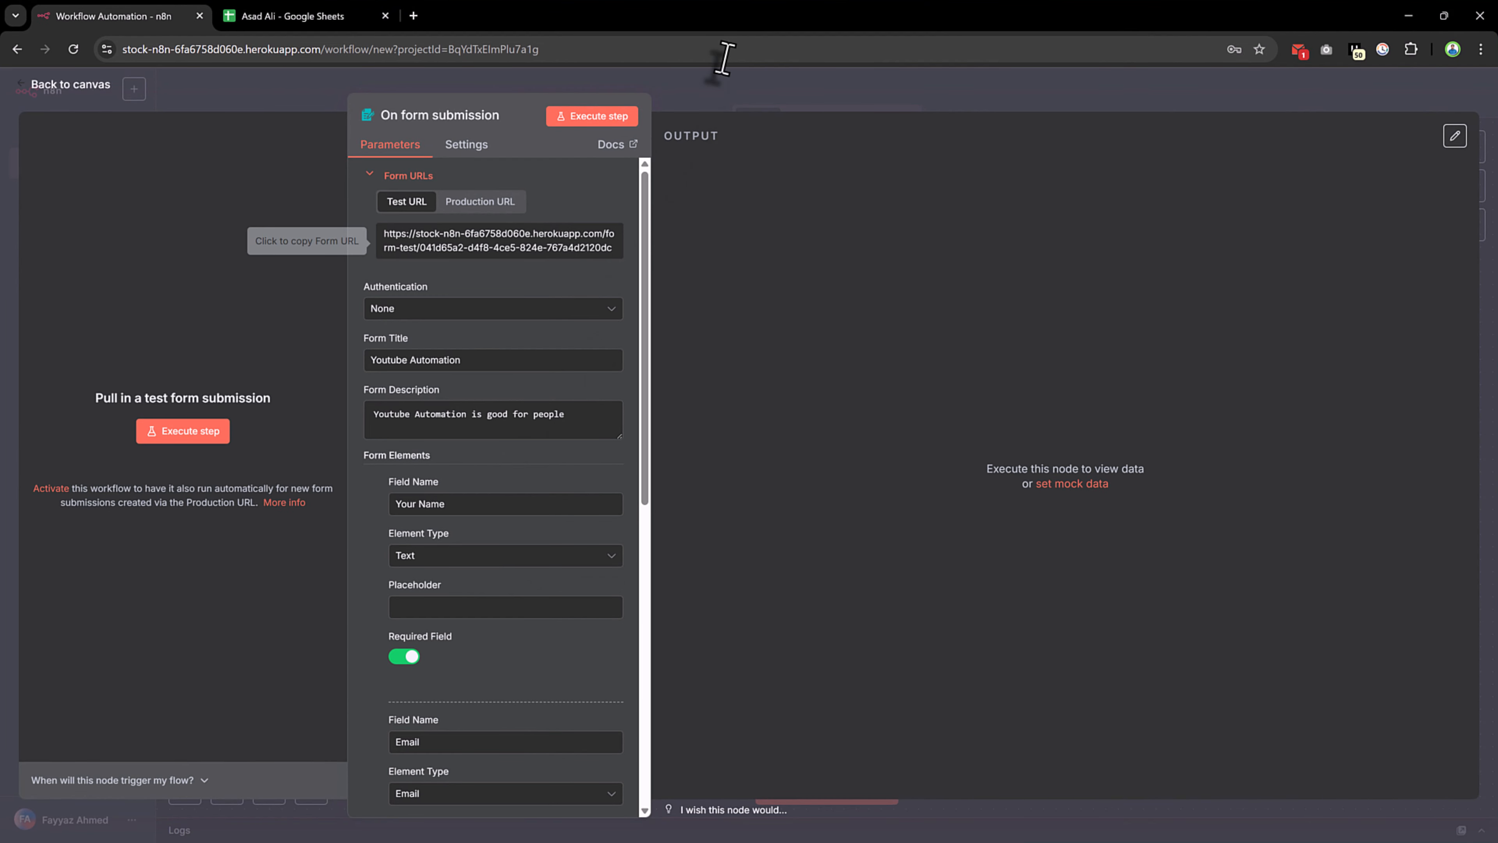
Run the form trigger to open the test form and start filling in the name
left_click(622, 115)
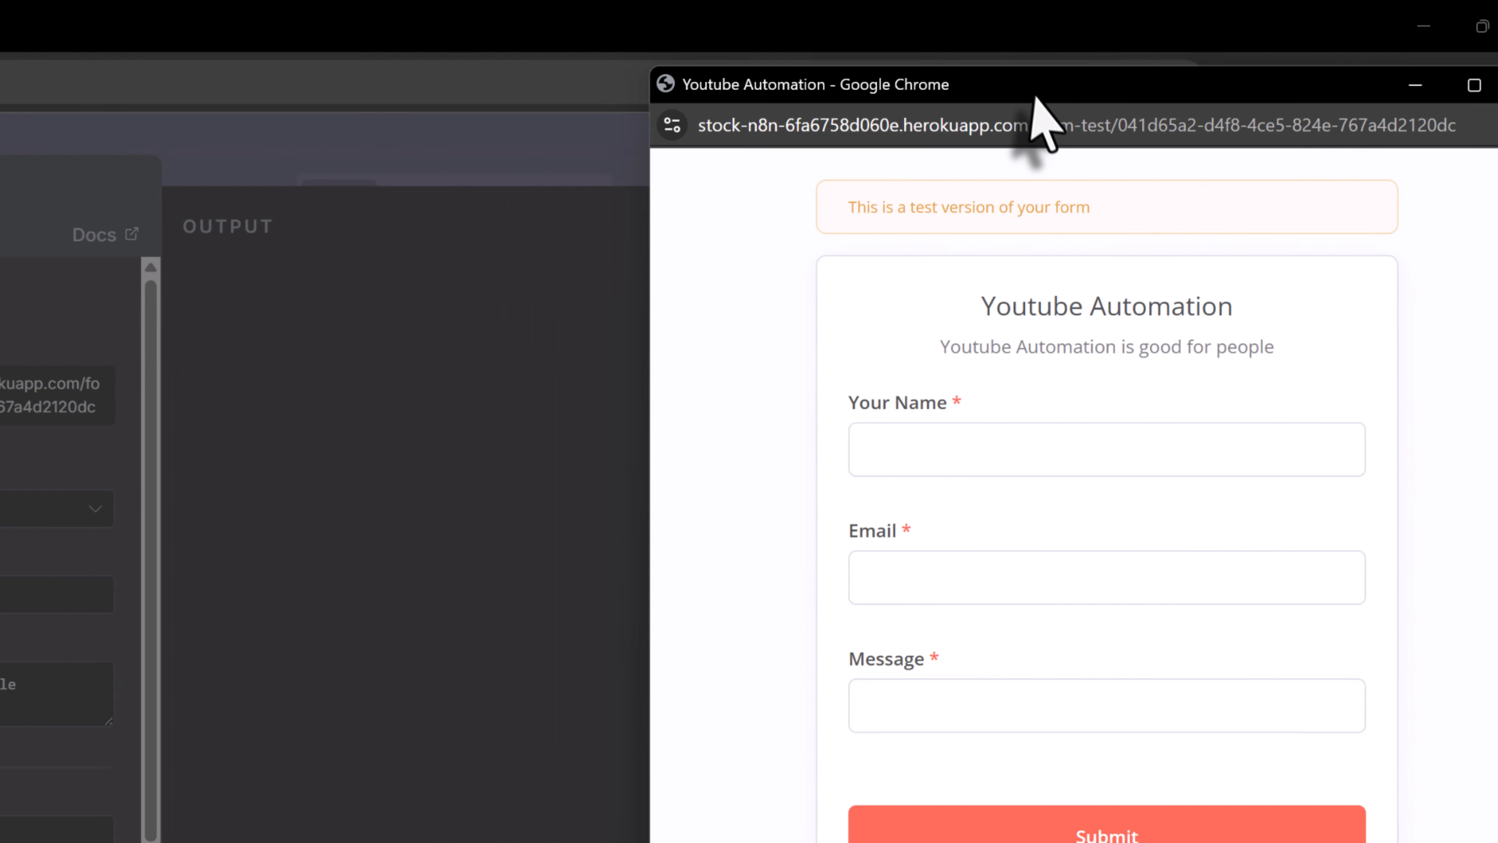
left_click_drag(1031, 91, 923, 117)
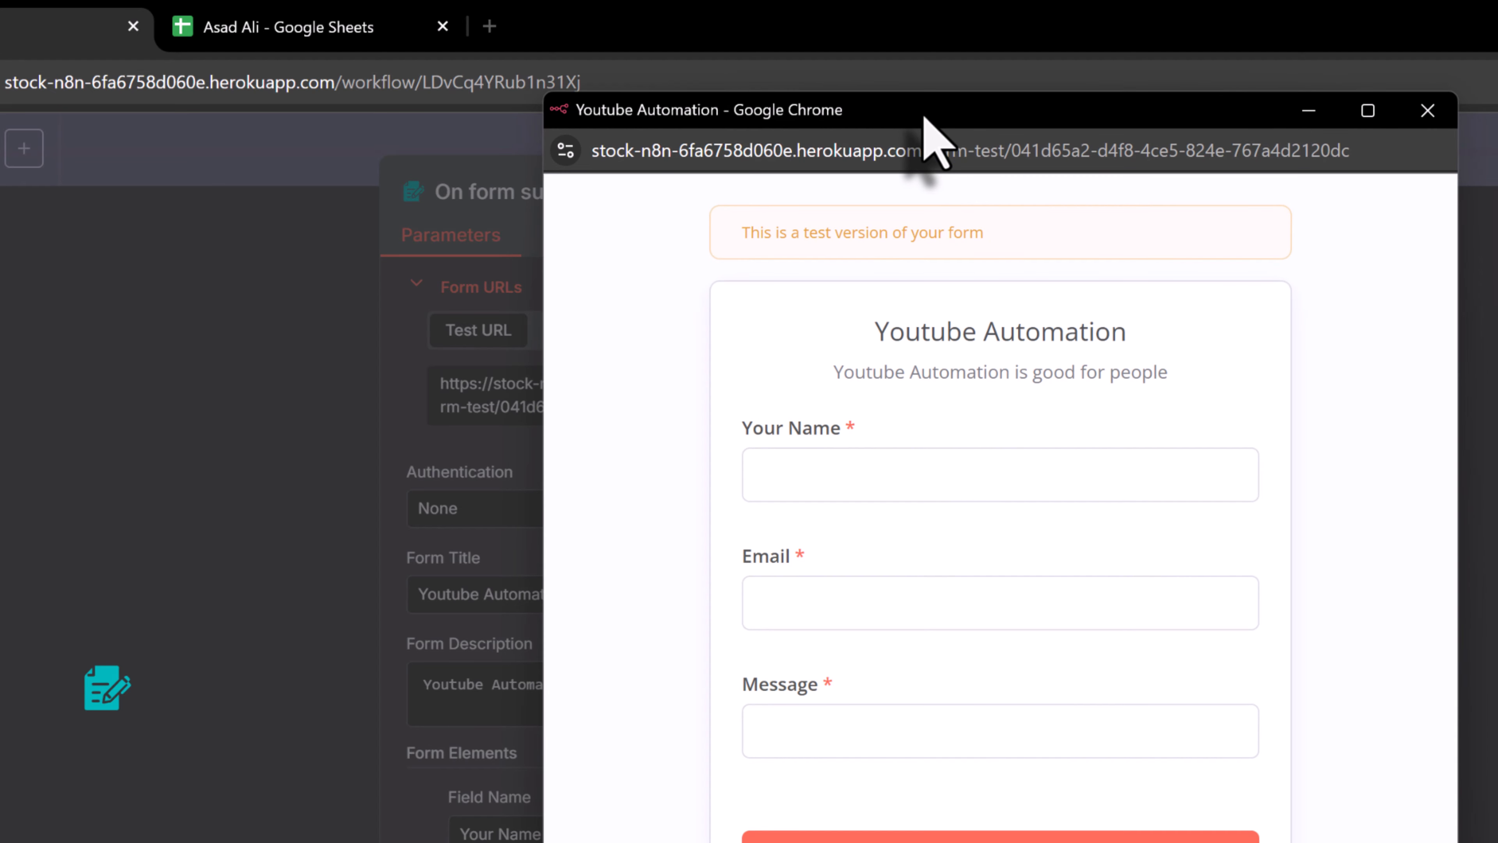
left_click(818, 472)
type("a")
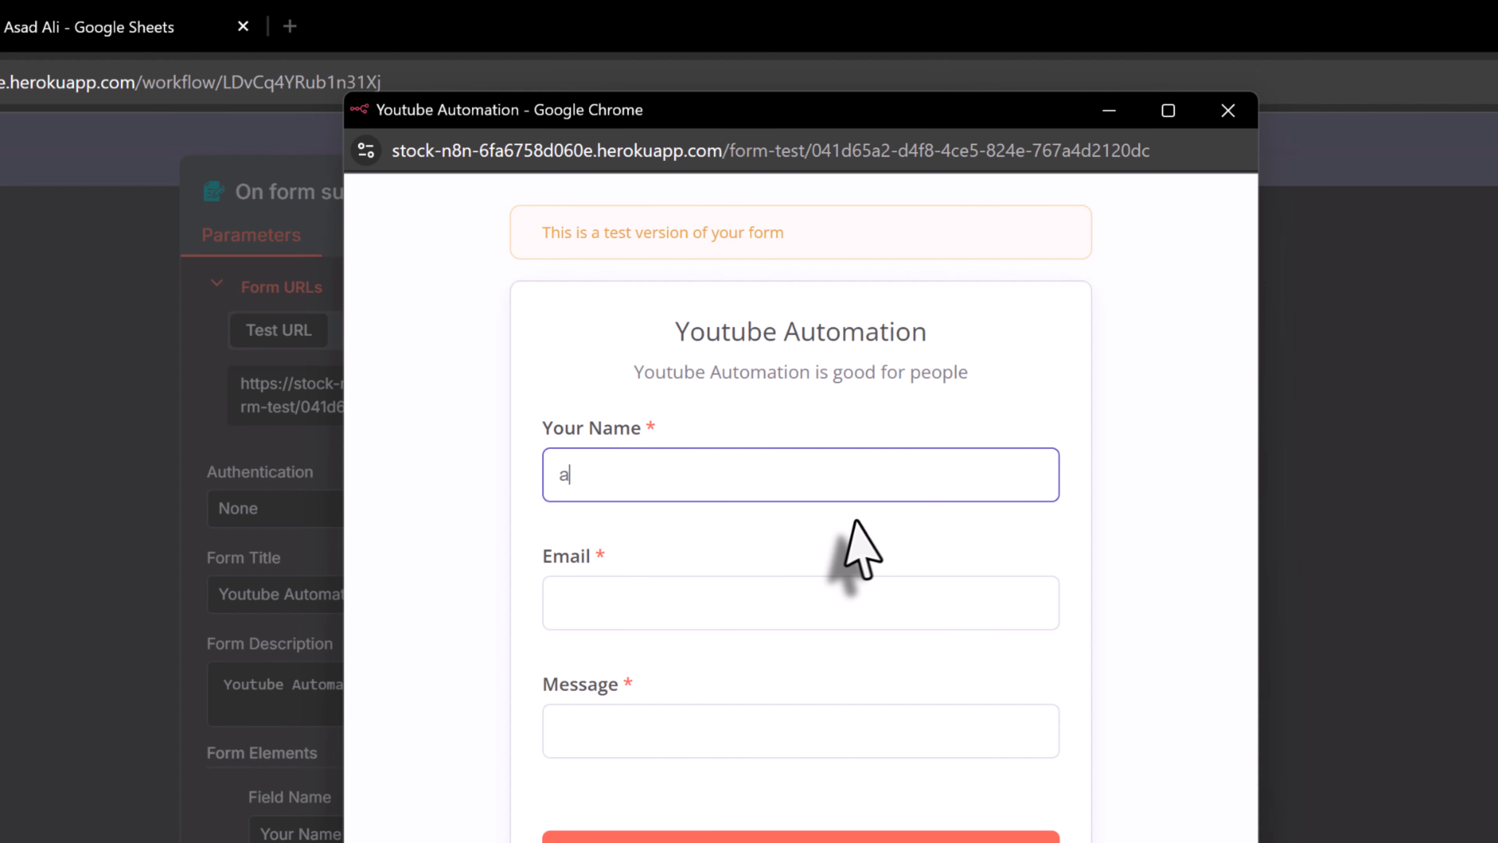
type("sd")
key("BackSpace")
key("BackSpace")
key("BackSpace")
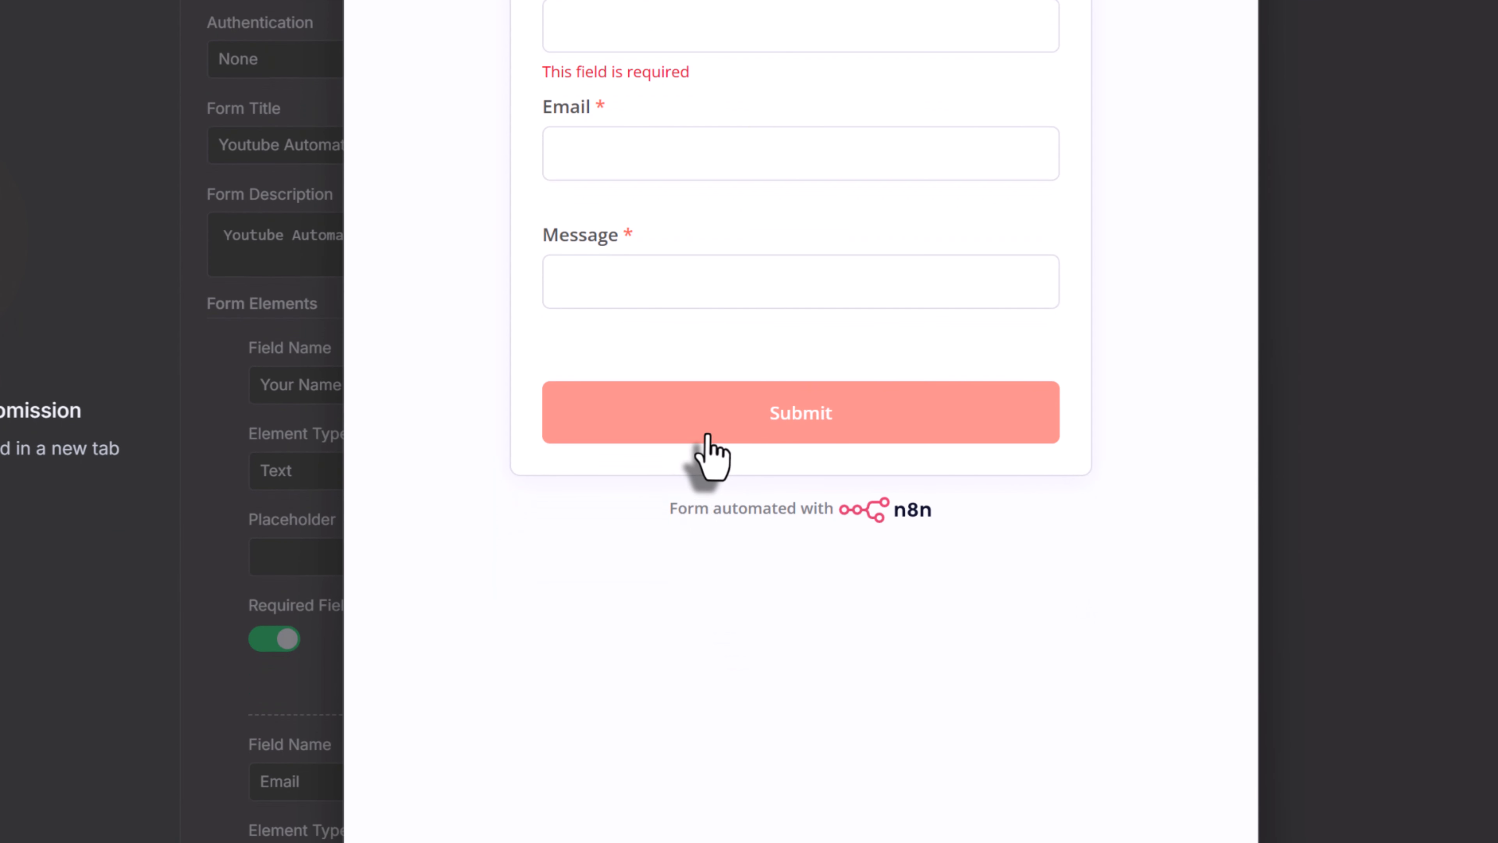
left_click(708, 437)
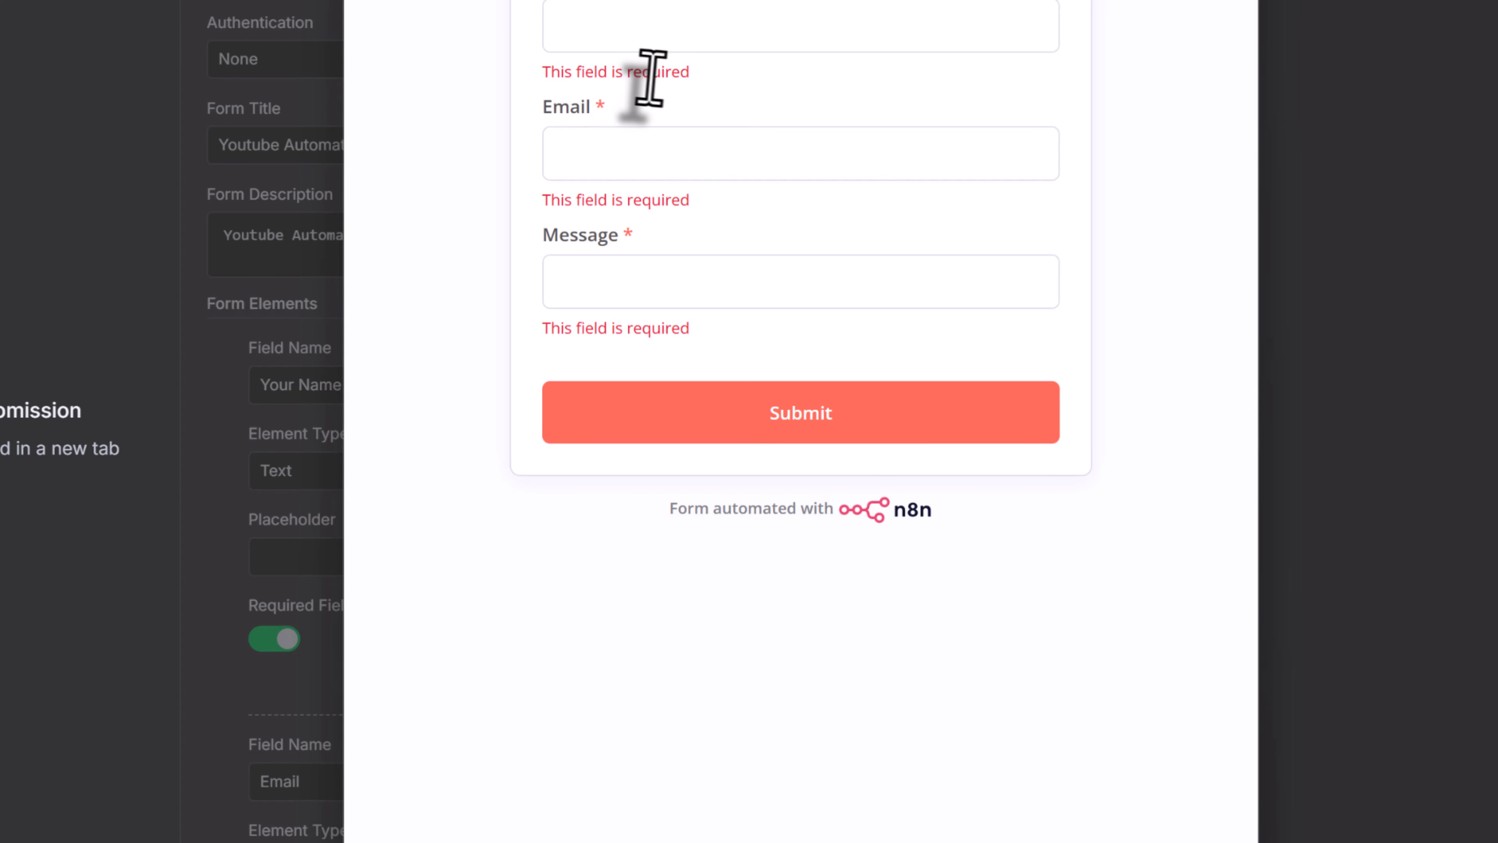
Fill Your Name, Email and Message with placeholder 'd' and try submitting
left_click(685, 389)
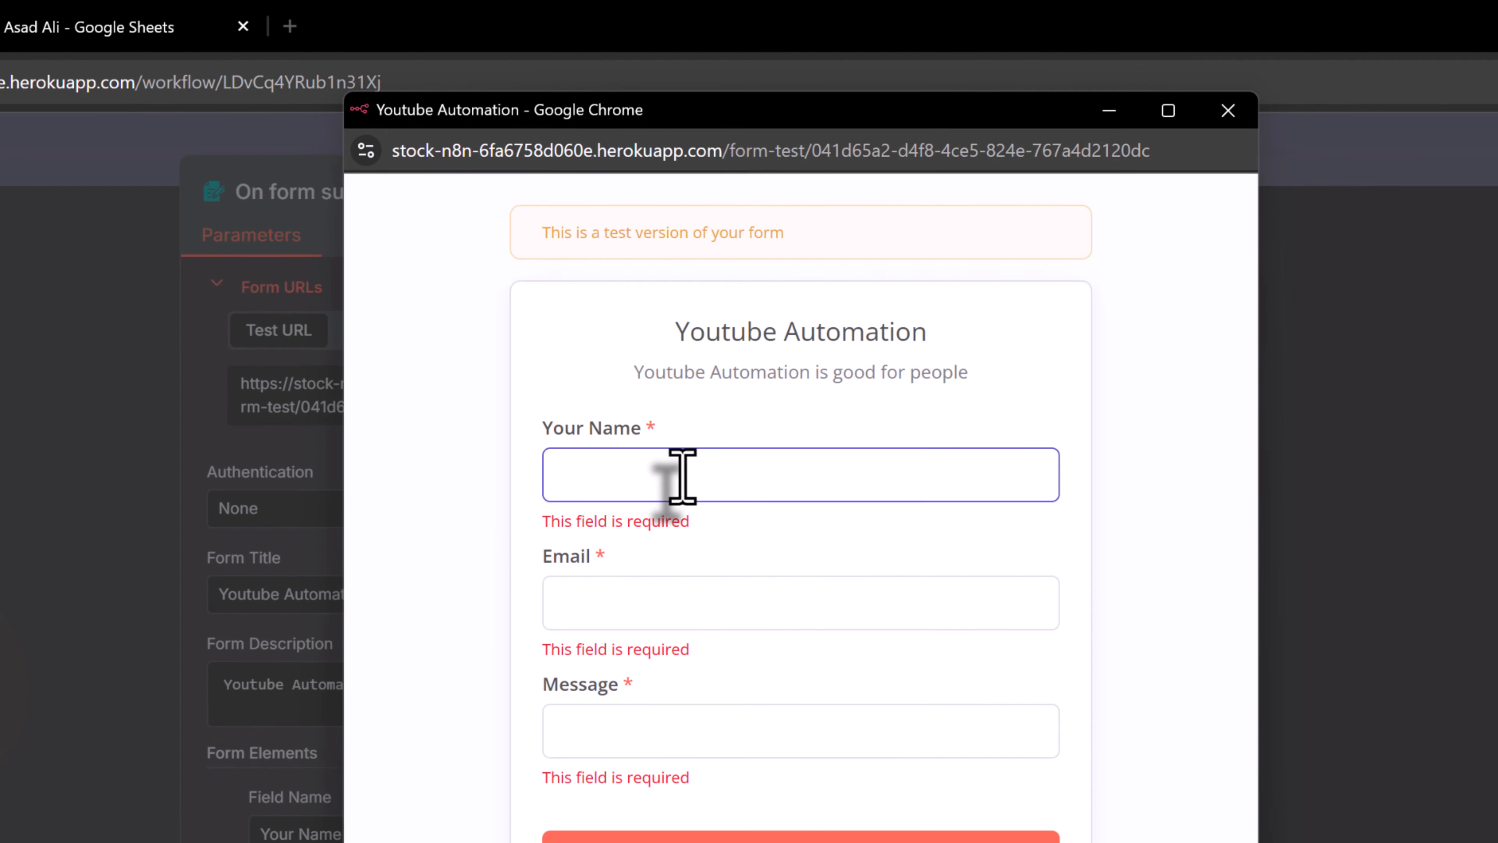
type("d")
left_click(896, 614)
type("d")
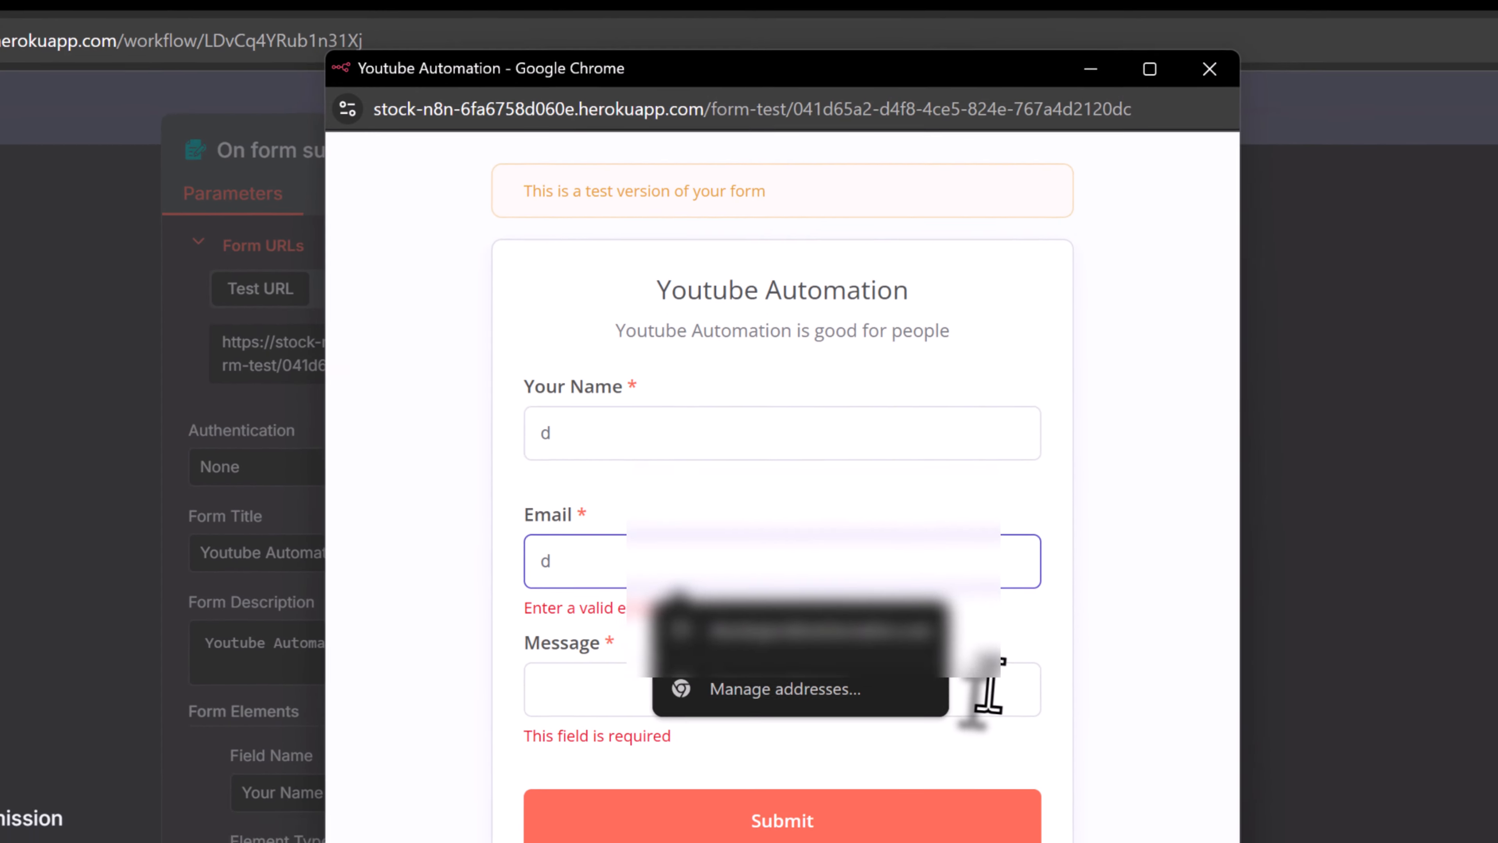
left_click(986, 694)
type("d")
left_click(938, 829)
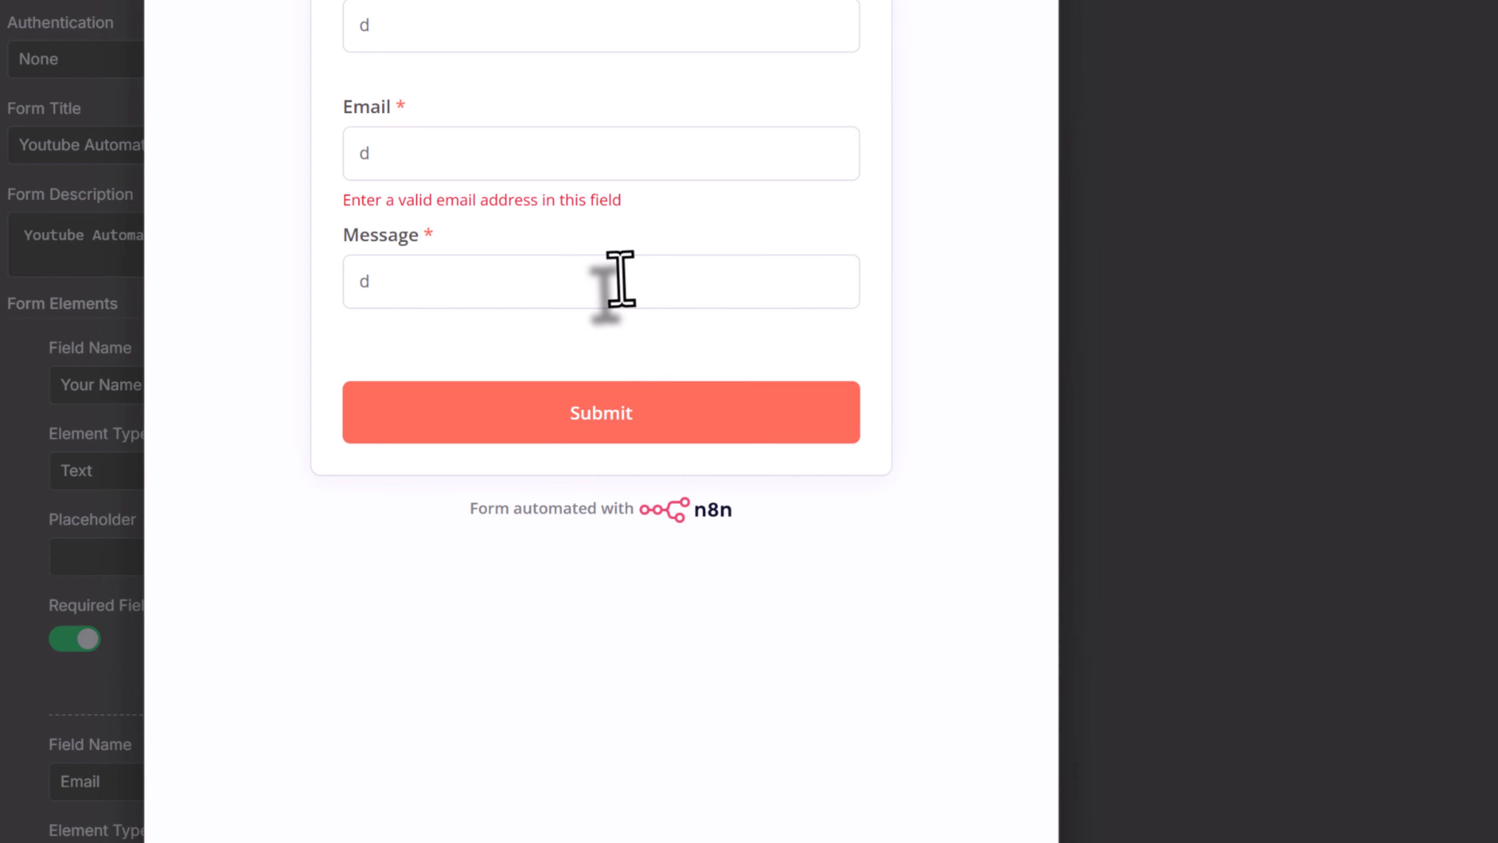
Replace the invalid email with a valid e-mail address, submit, and return to the canvas
left_click(534, 152)
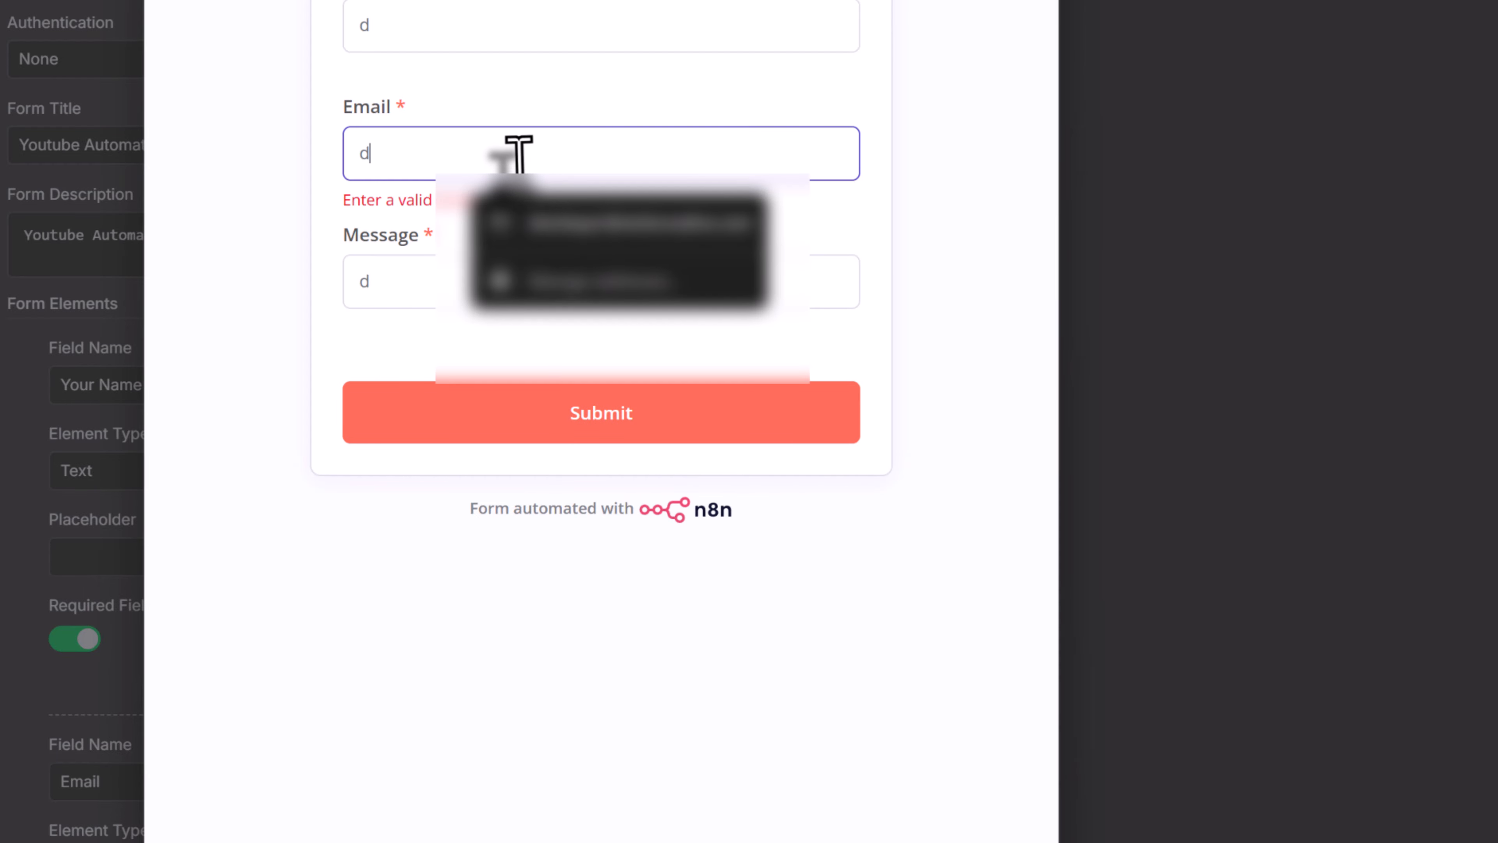
key("BackSpace")
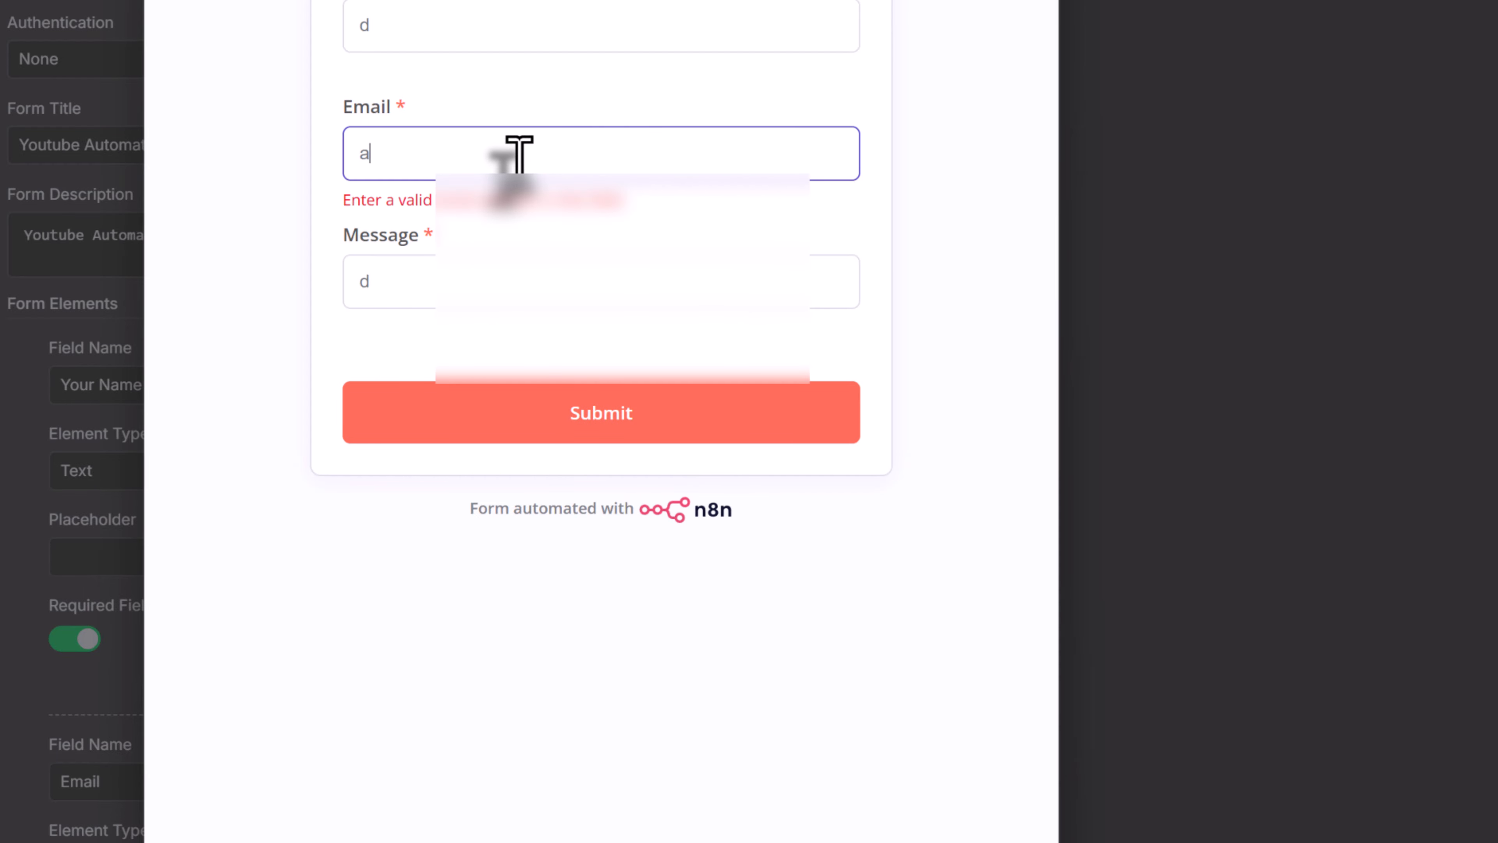
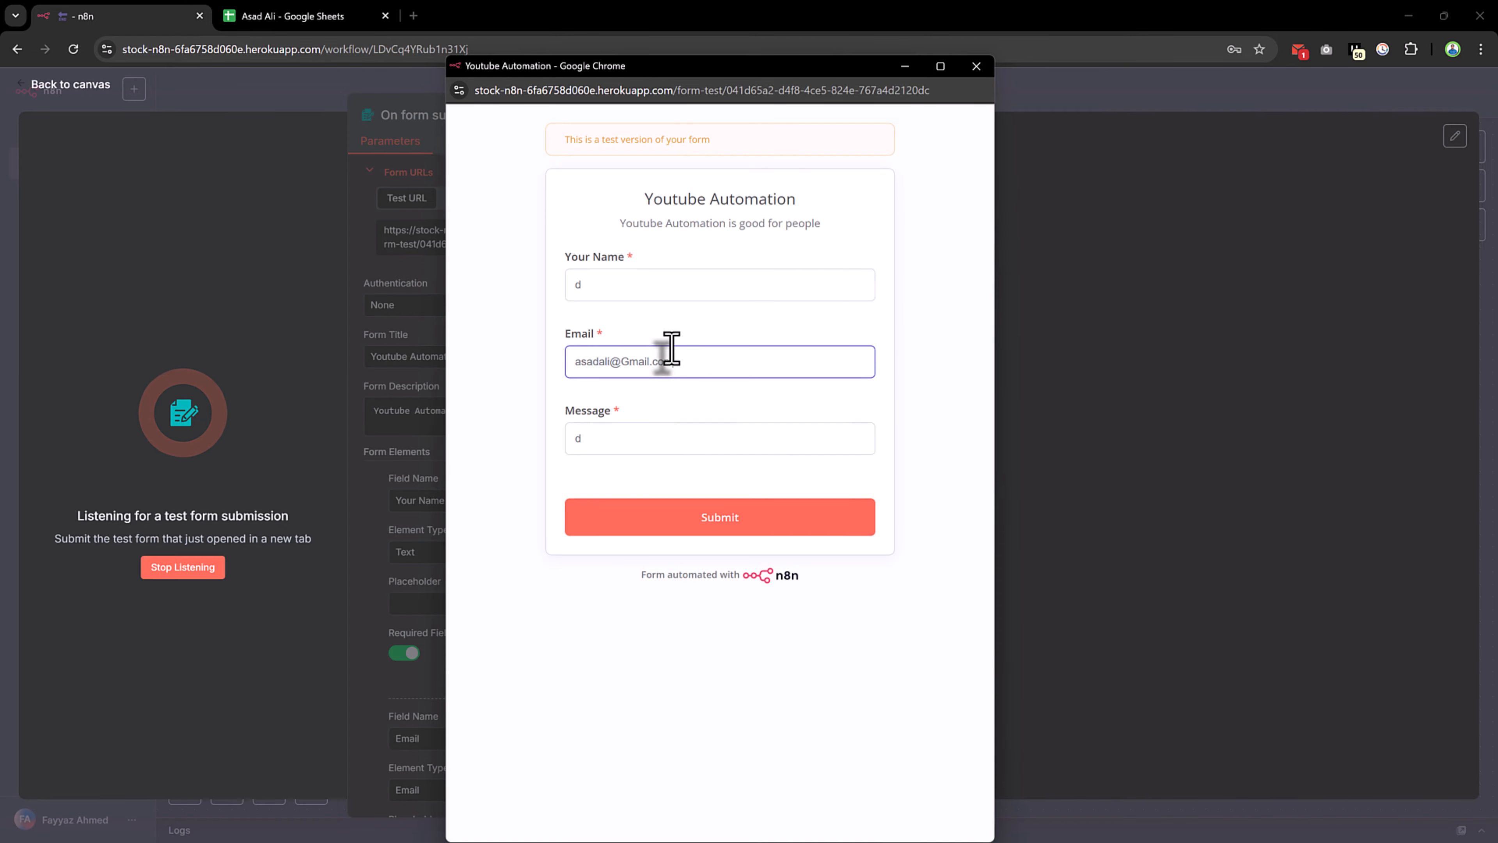
left_click(623, 520)
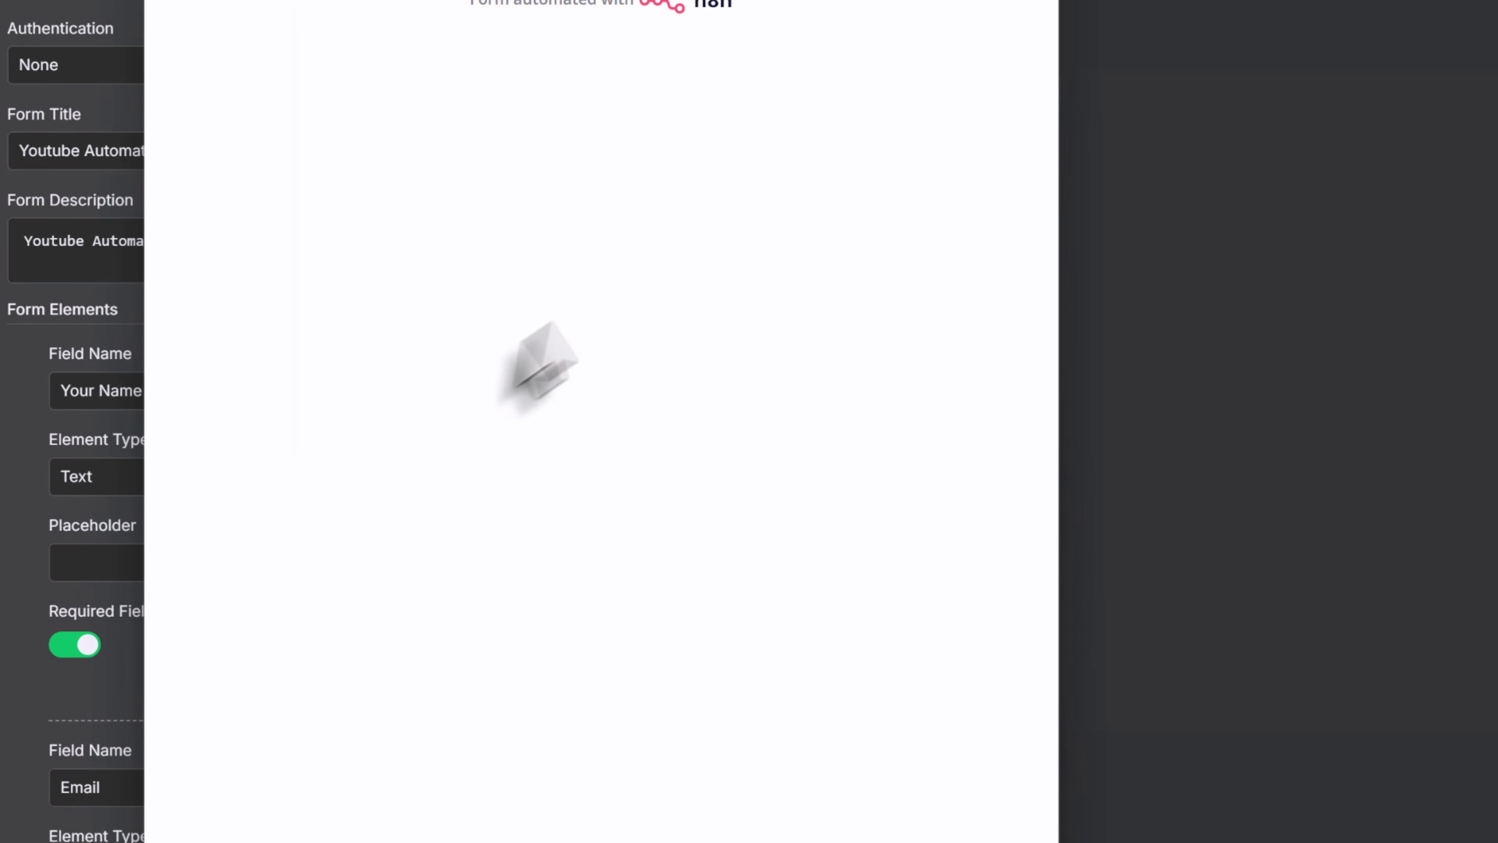
left_click(979, 24)
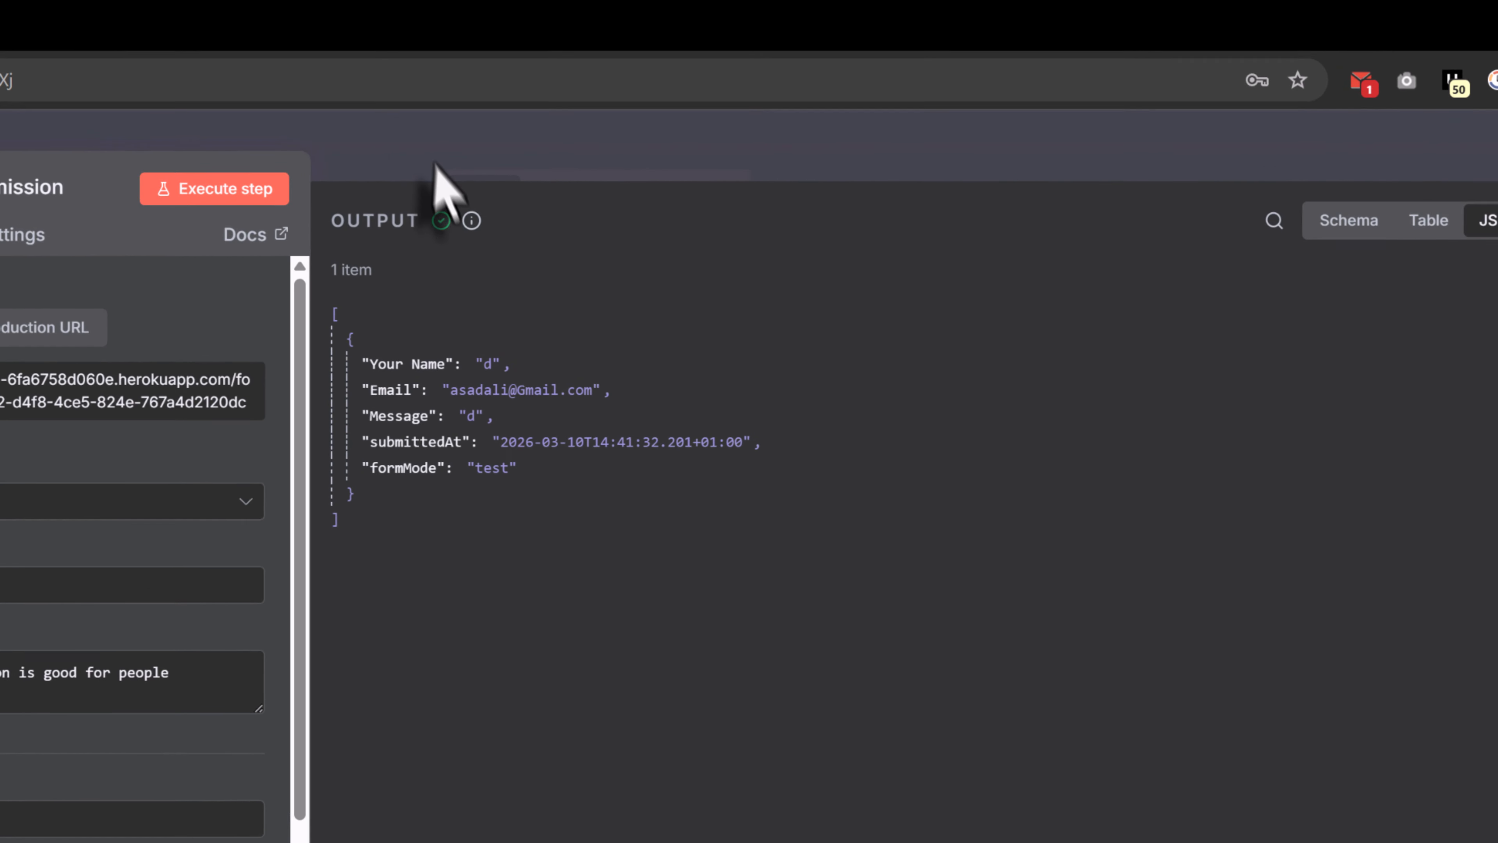
left_click(728, 97)
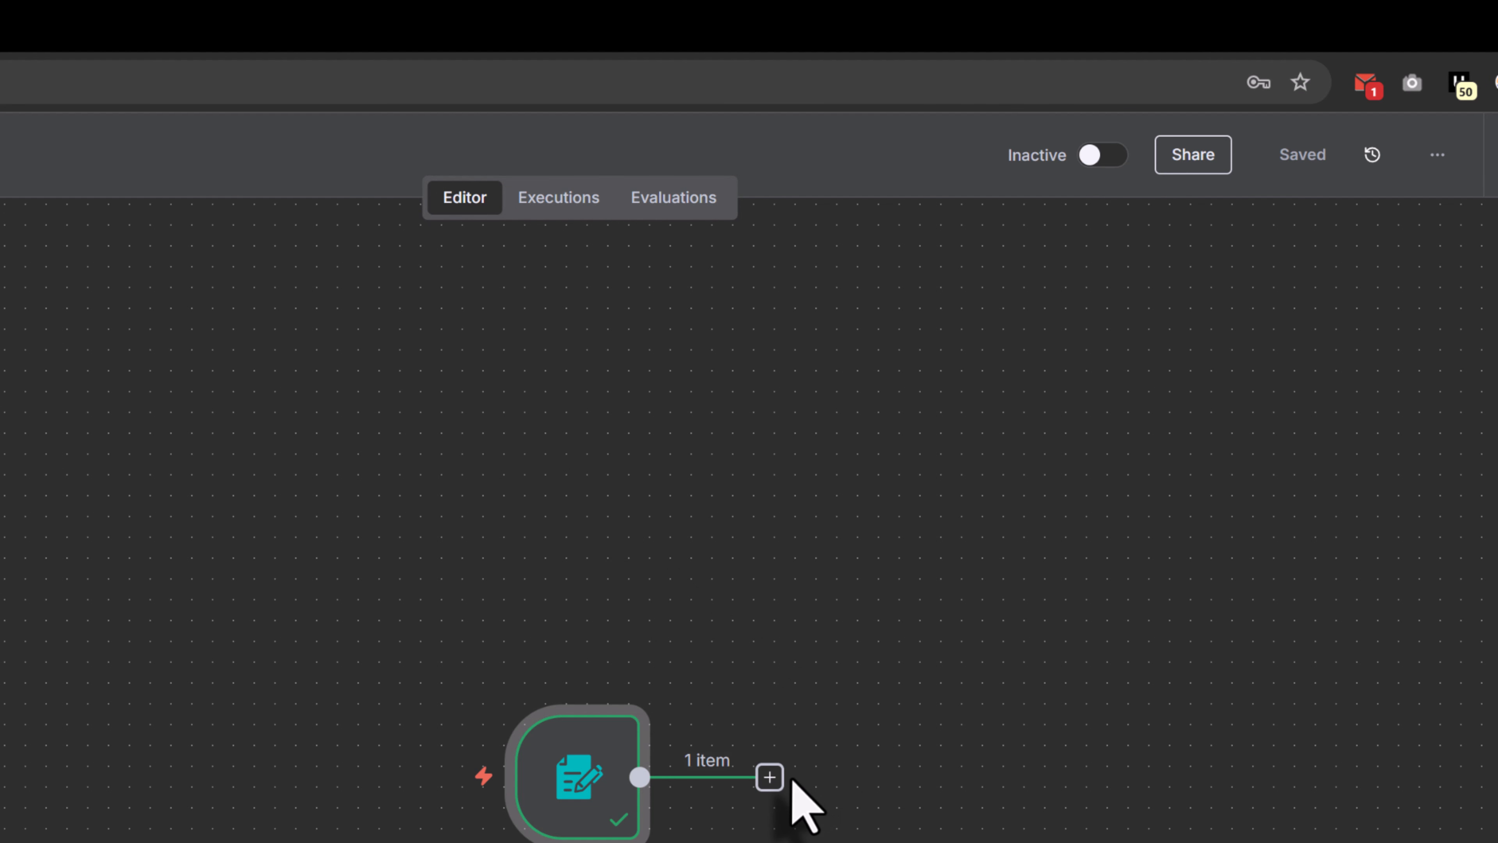
Add a Google Sheets 'Append row in sheet' node after the form trigger
left_click(778, 778)
type("g")
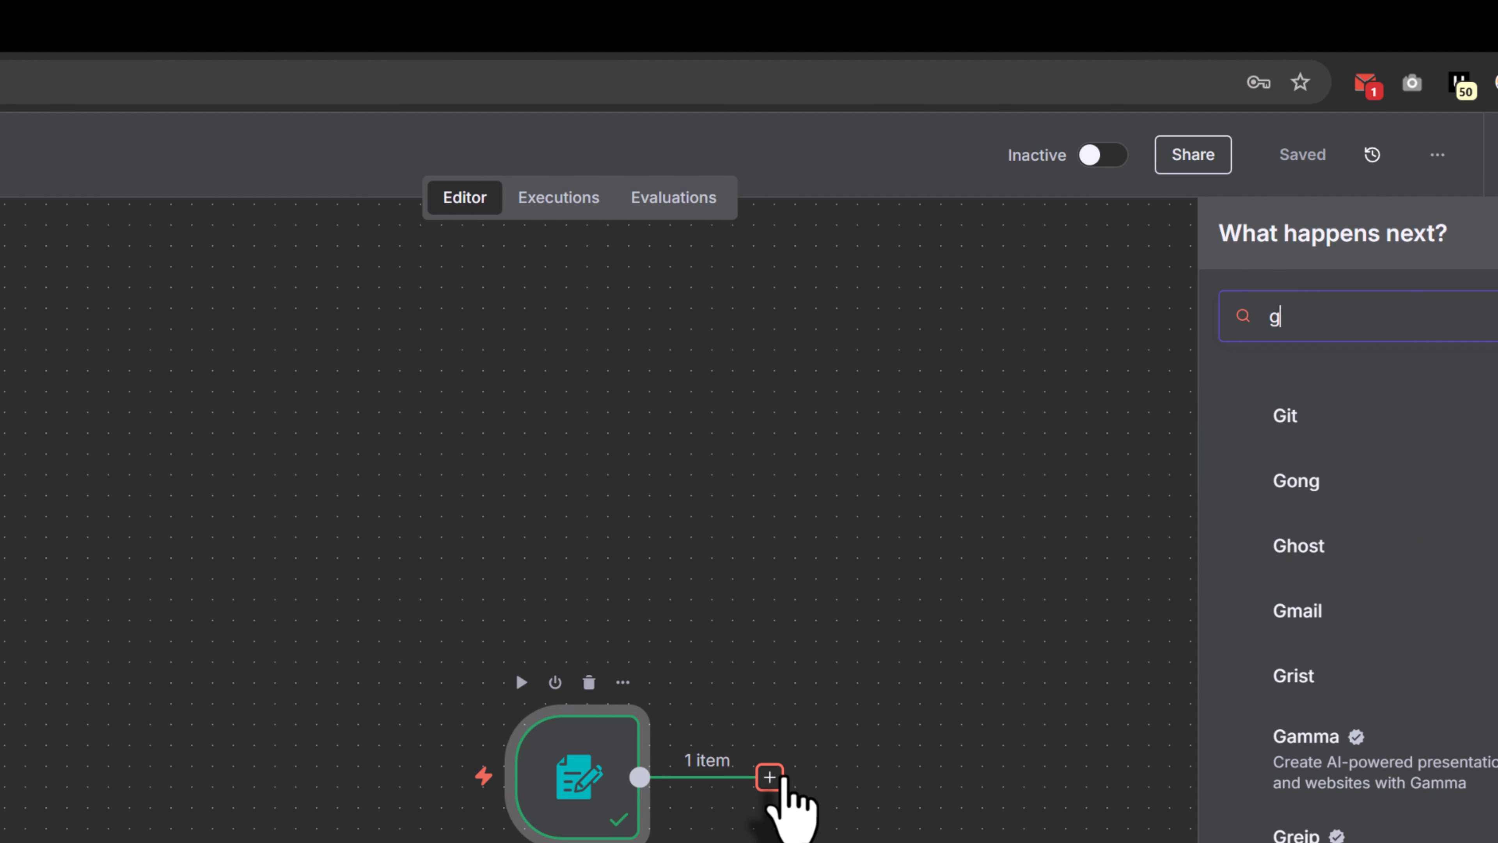
type("oogle")
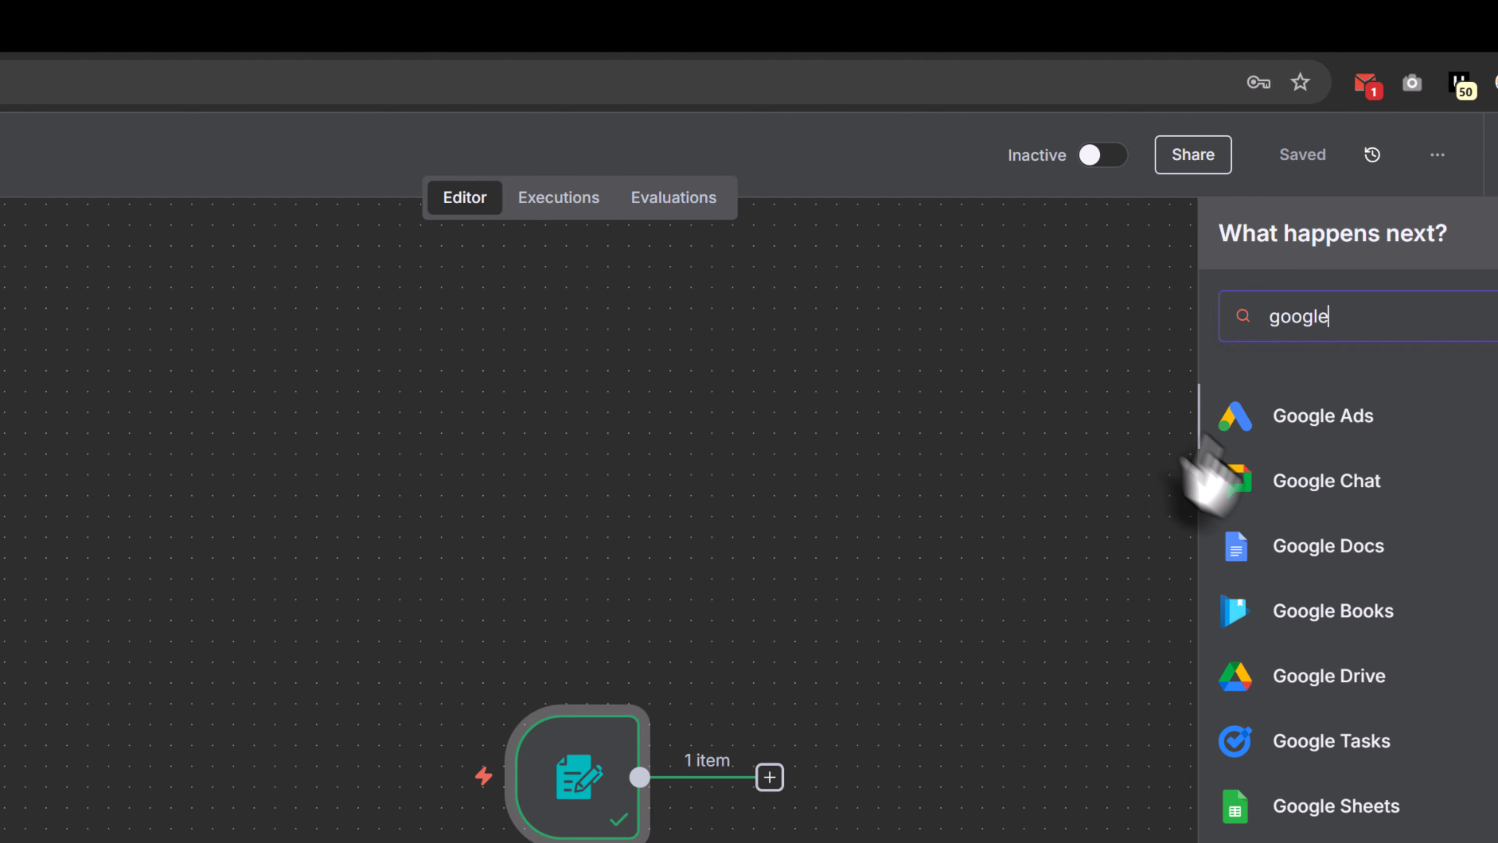
type("s")
left_click(1339, 417)
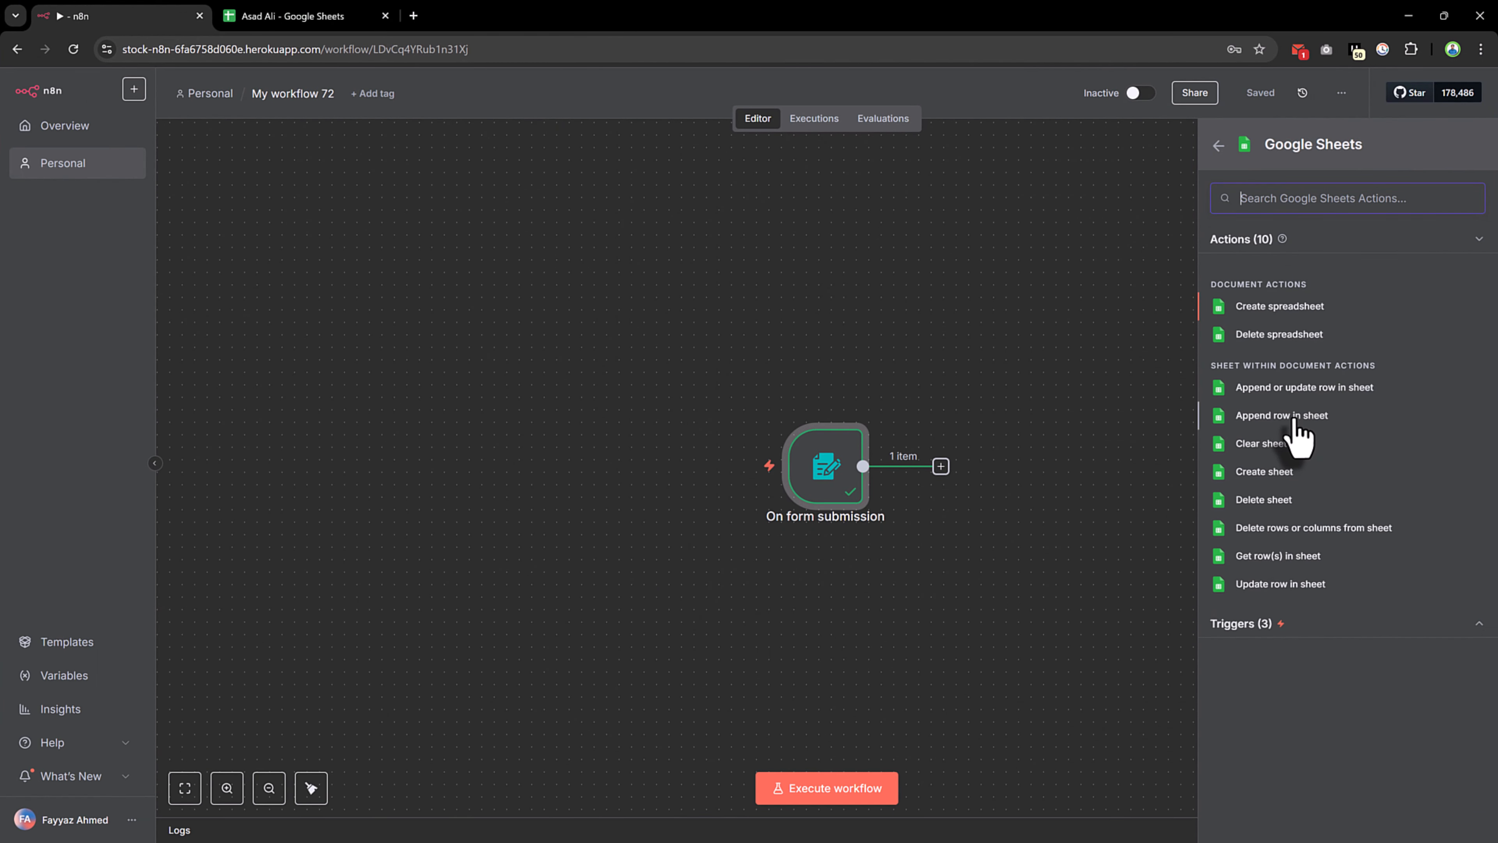
left_click(1293, 417)
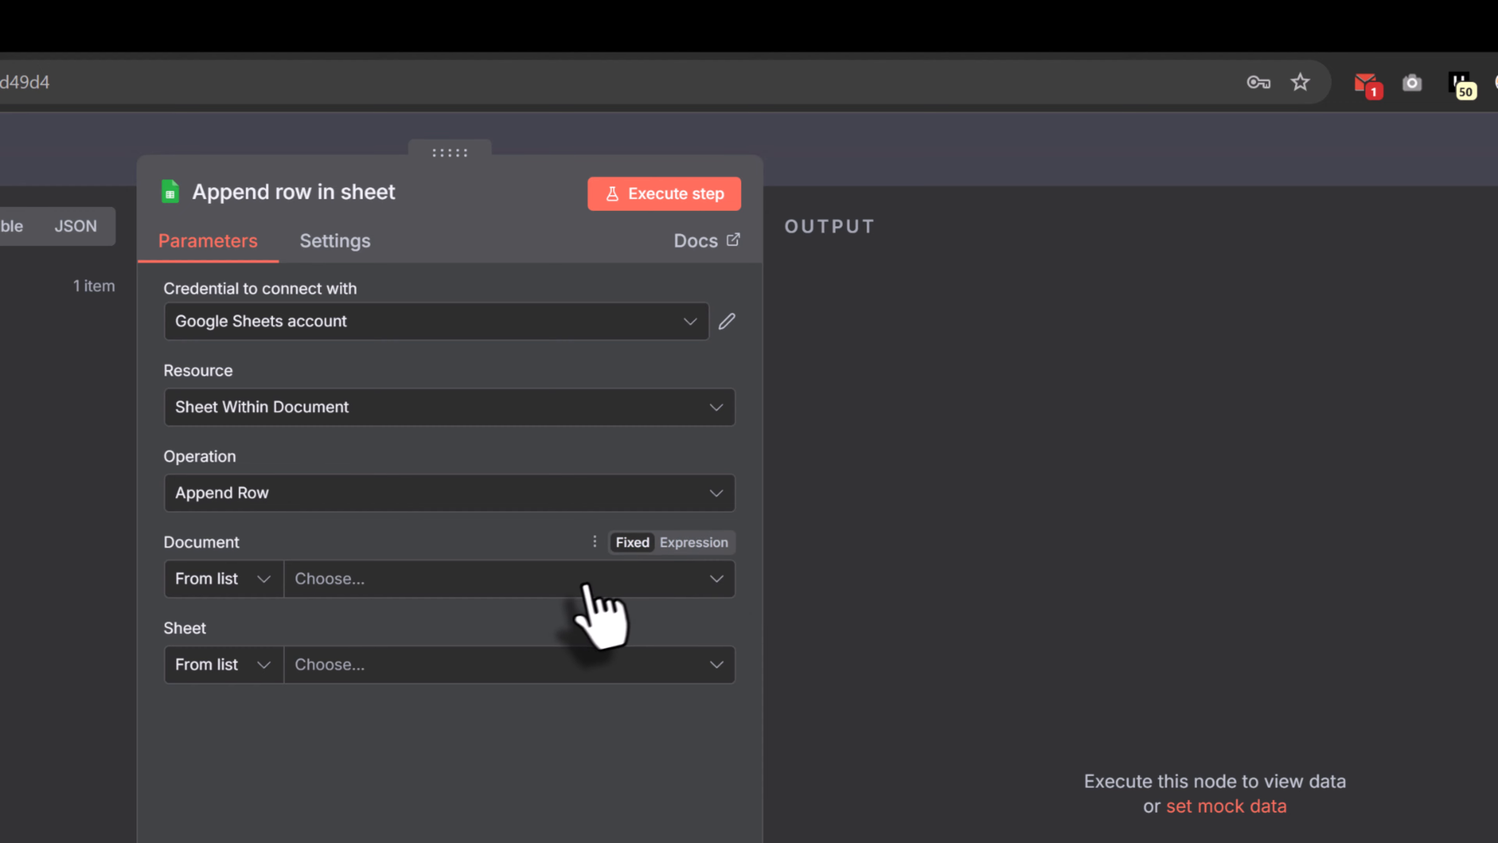
Try loading the Document list, then open the Google Sheets credential after the EAUTH error
left_click(579, 589)
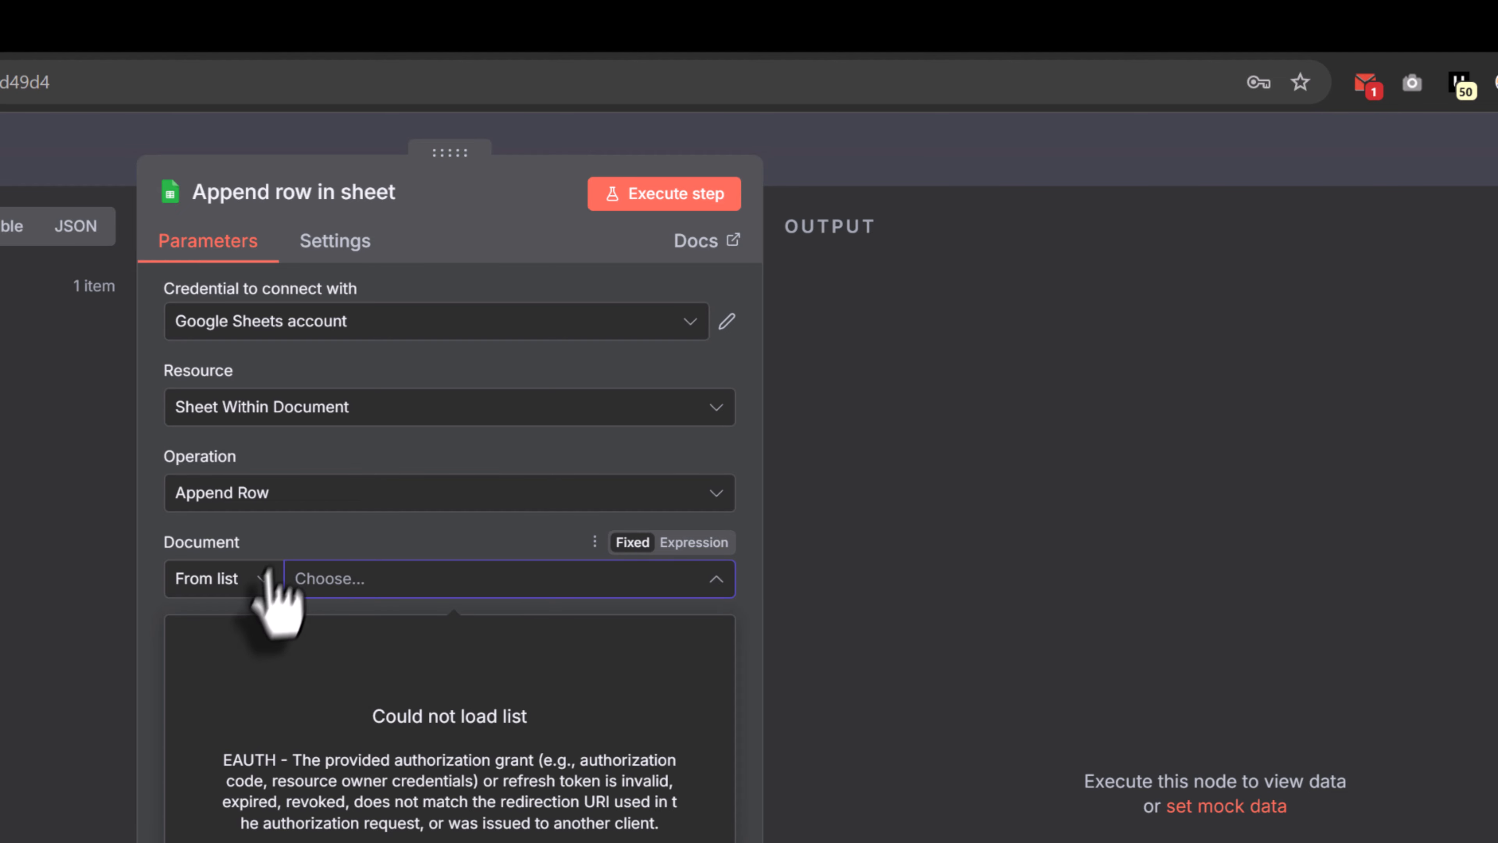
left_click(726, 323)
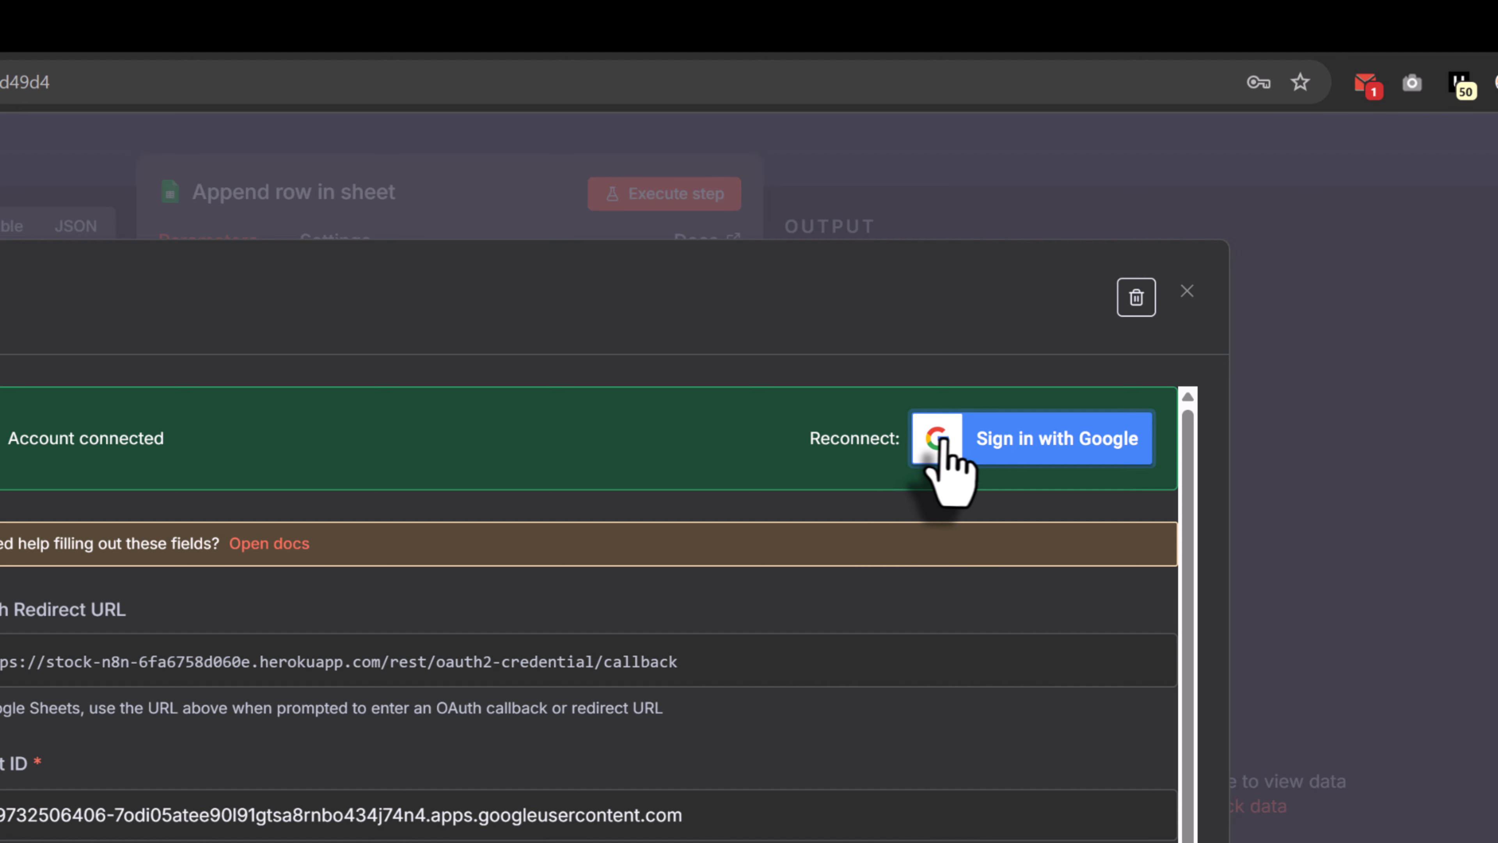
Reconnect the Google account, granting all requested permissions despite the unverified-app warning
left_click(947, 440)
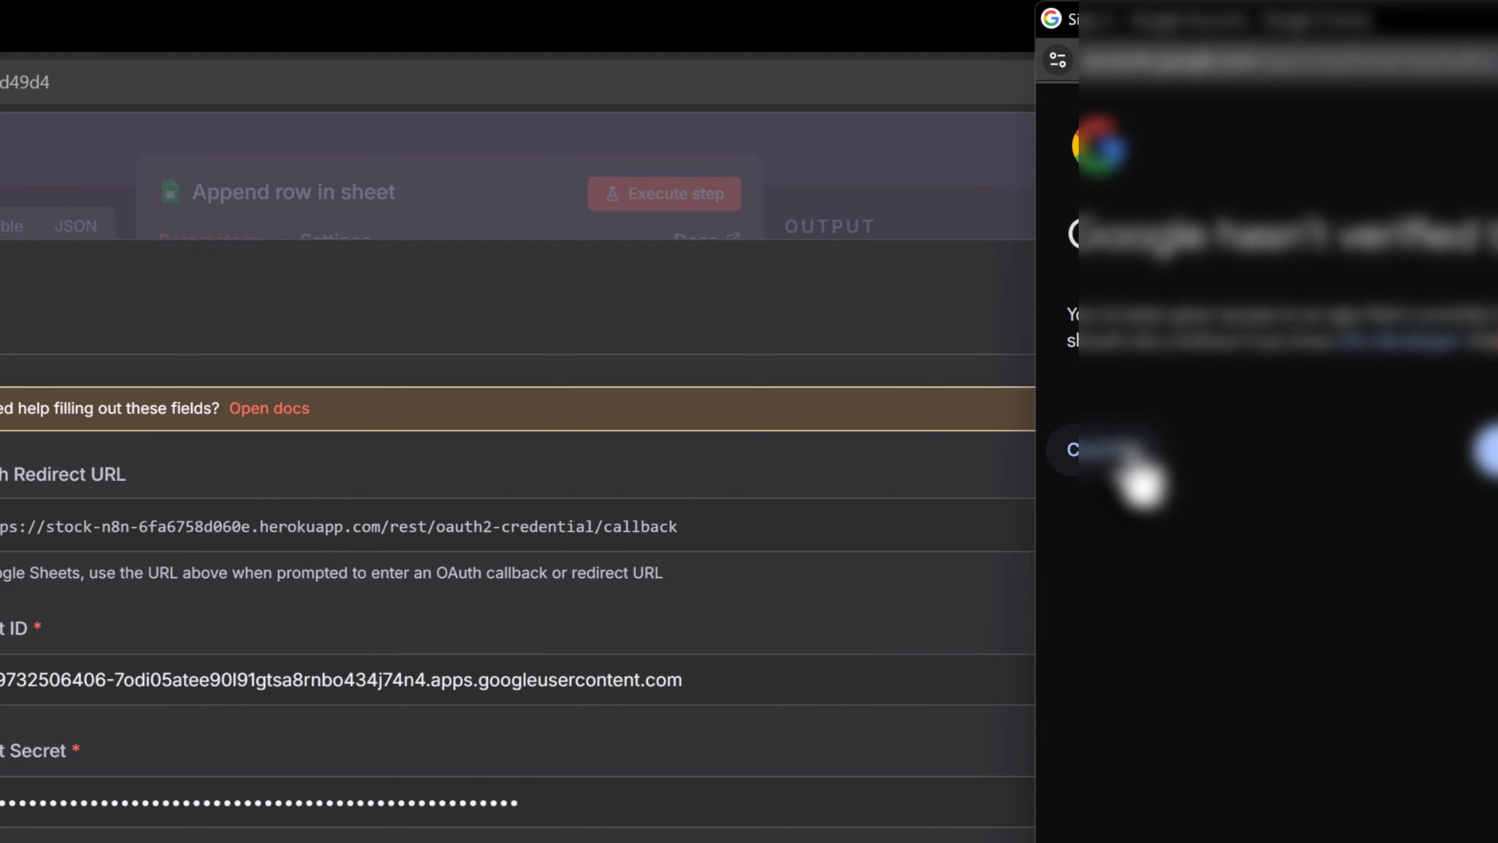
left_click(1150, 463)
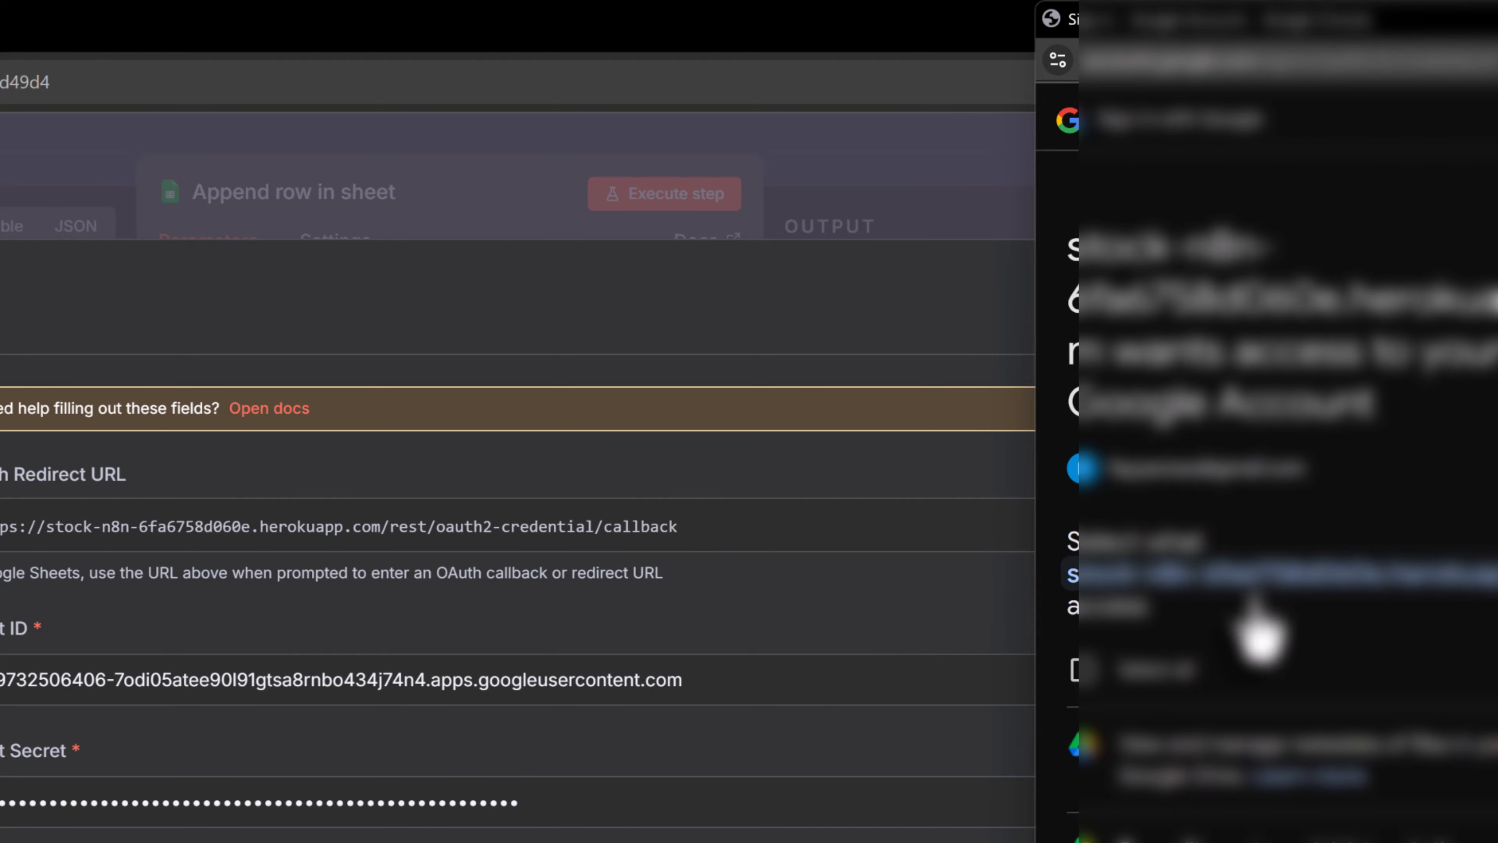
scroll(1254, 625, "down", 5)
left_click(1108, 277)
scroll(1154, 248, "down", 7)
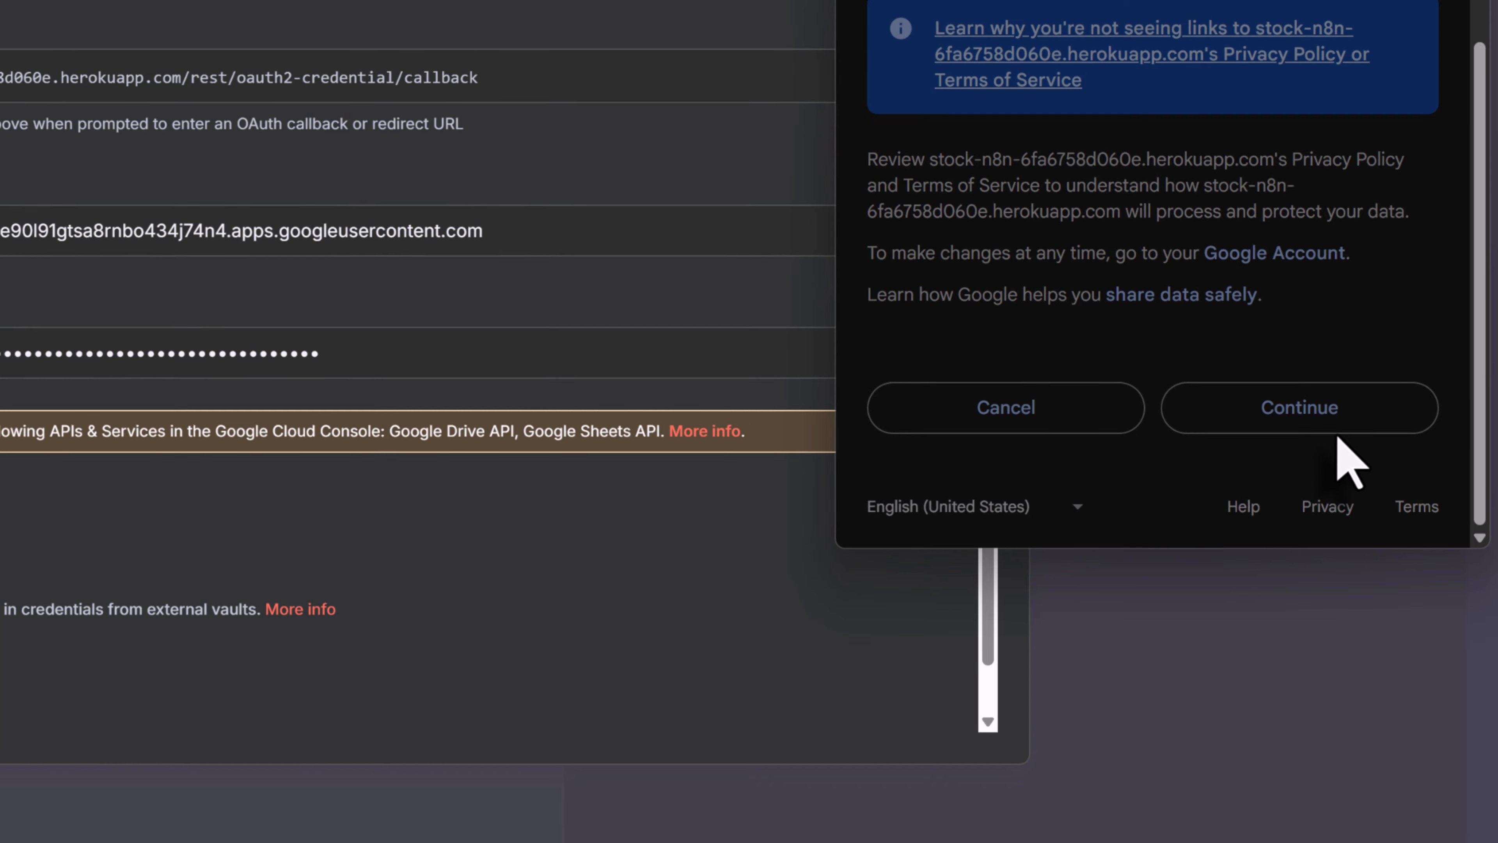
left_click(1336, 430)
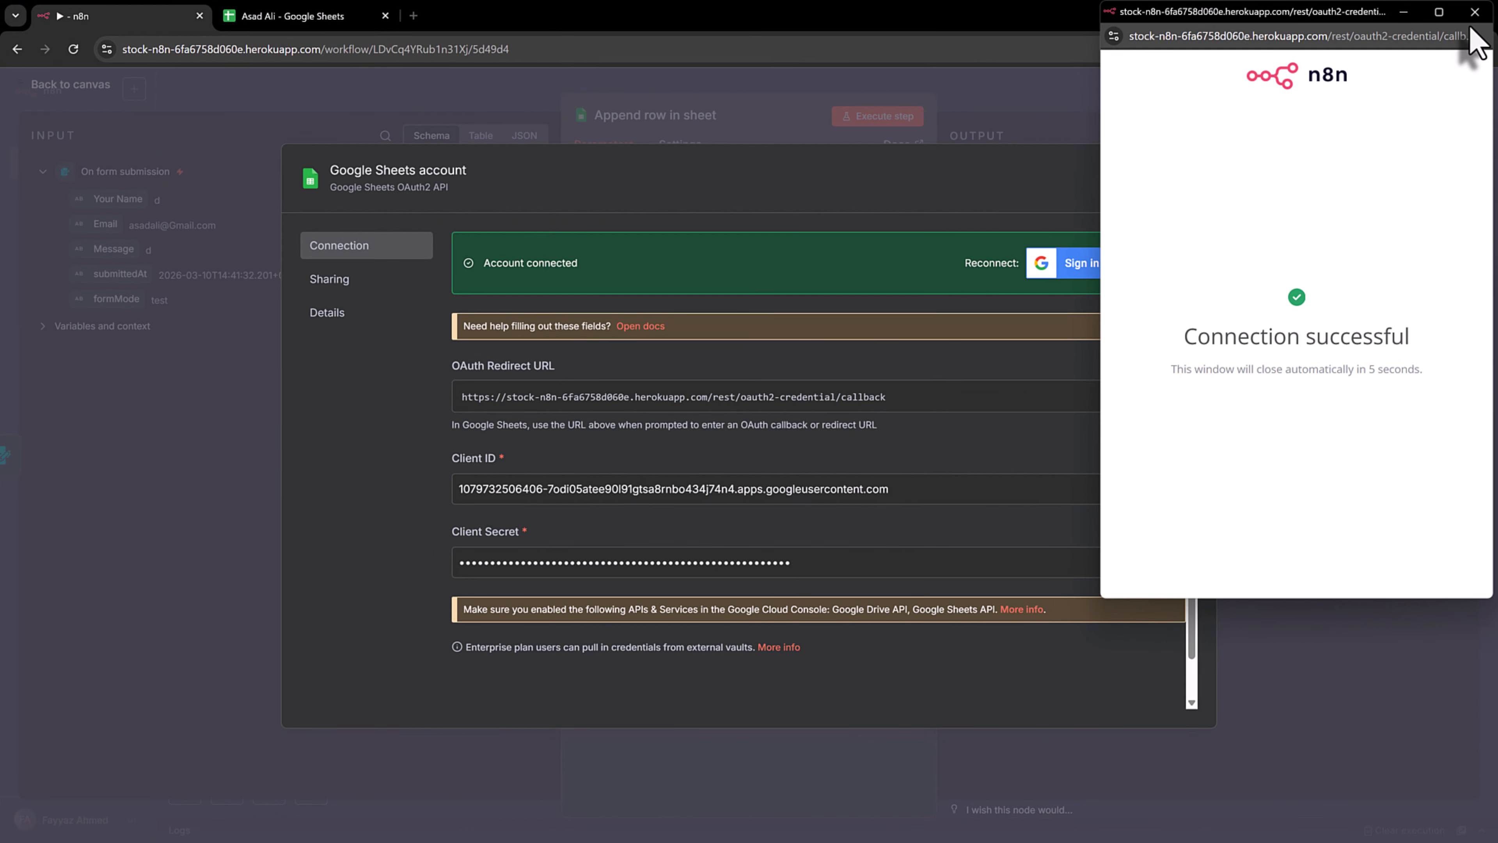
left_click(1475, 13)
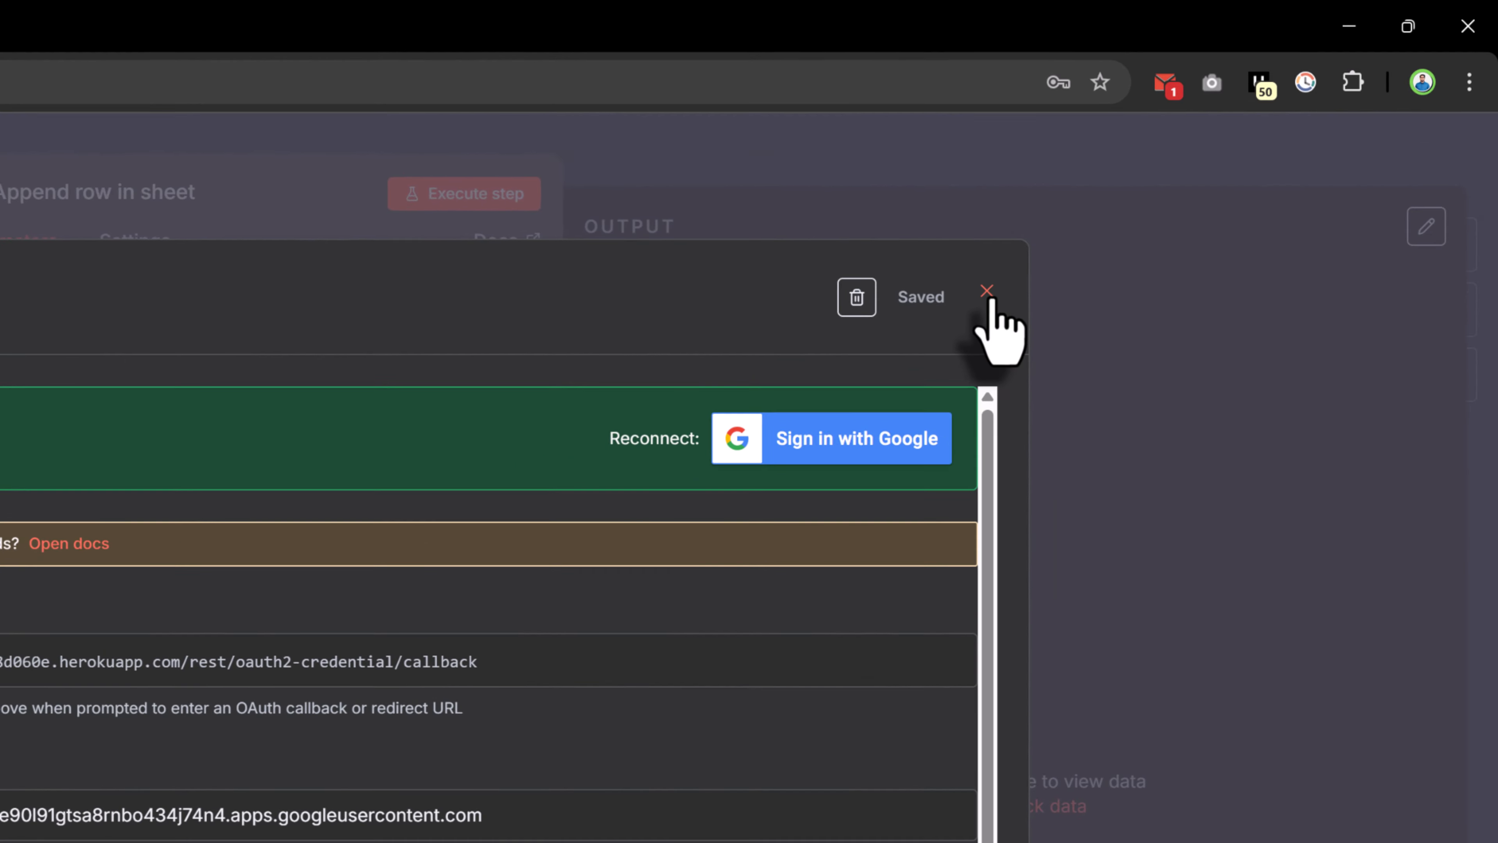
Point the Append row node at Sheet1 of the chosen spreadsheet using Map Automatically
left_click(989, 294)
left_click(236, 591)
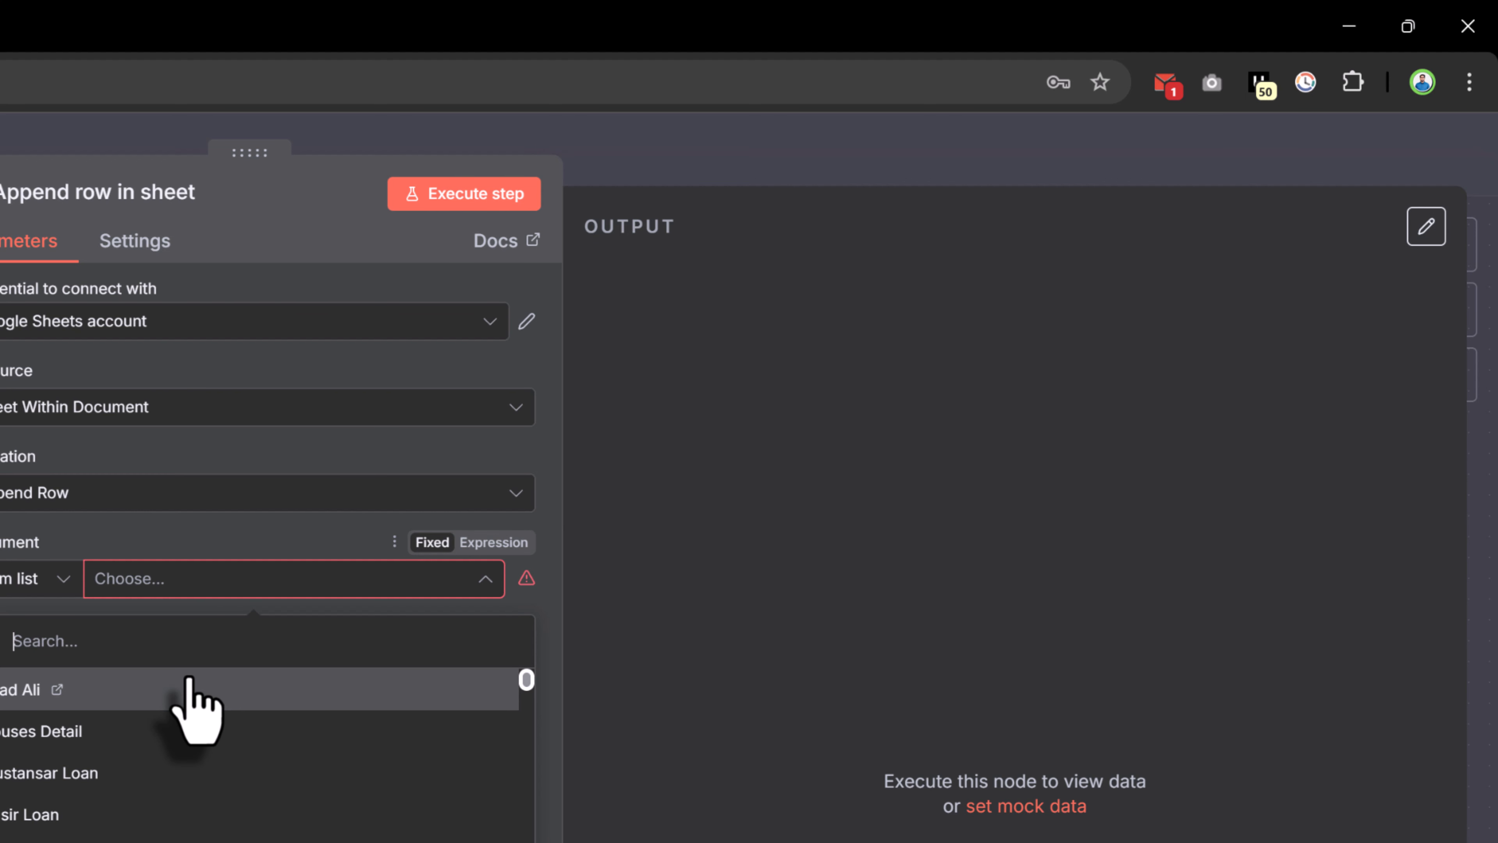
left_click(188, 679)
left_click(195, 672)
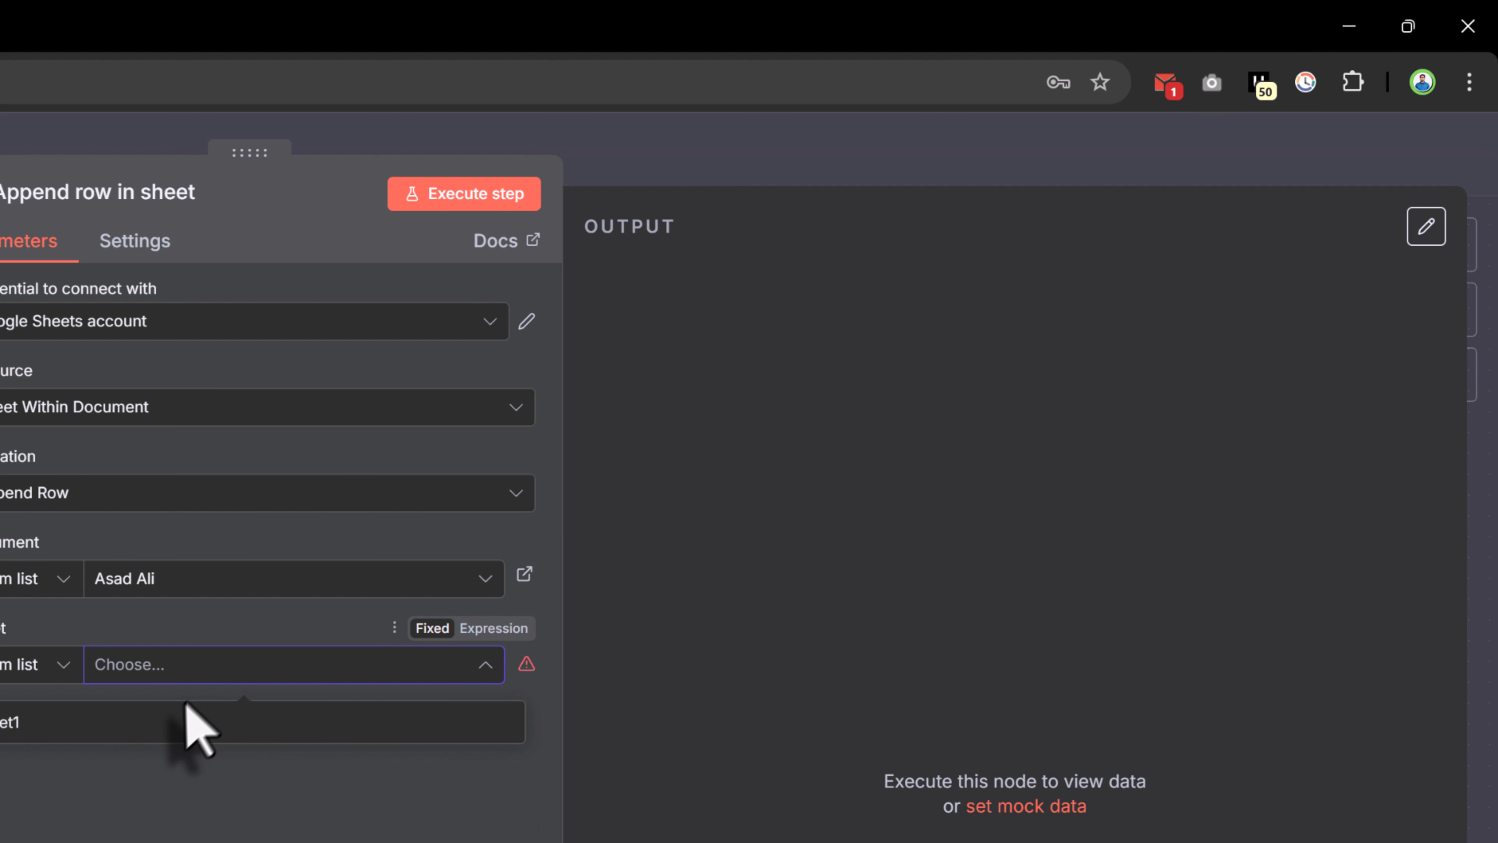
left_click(177, 721)
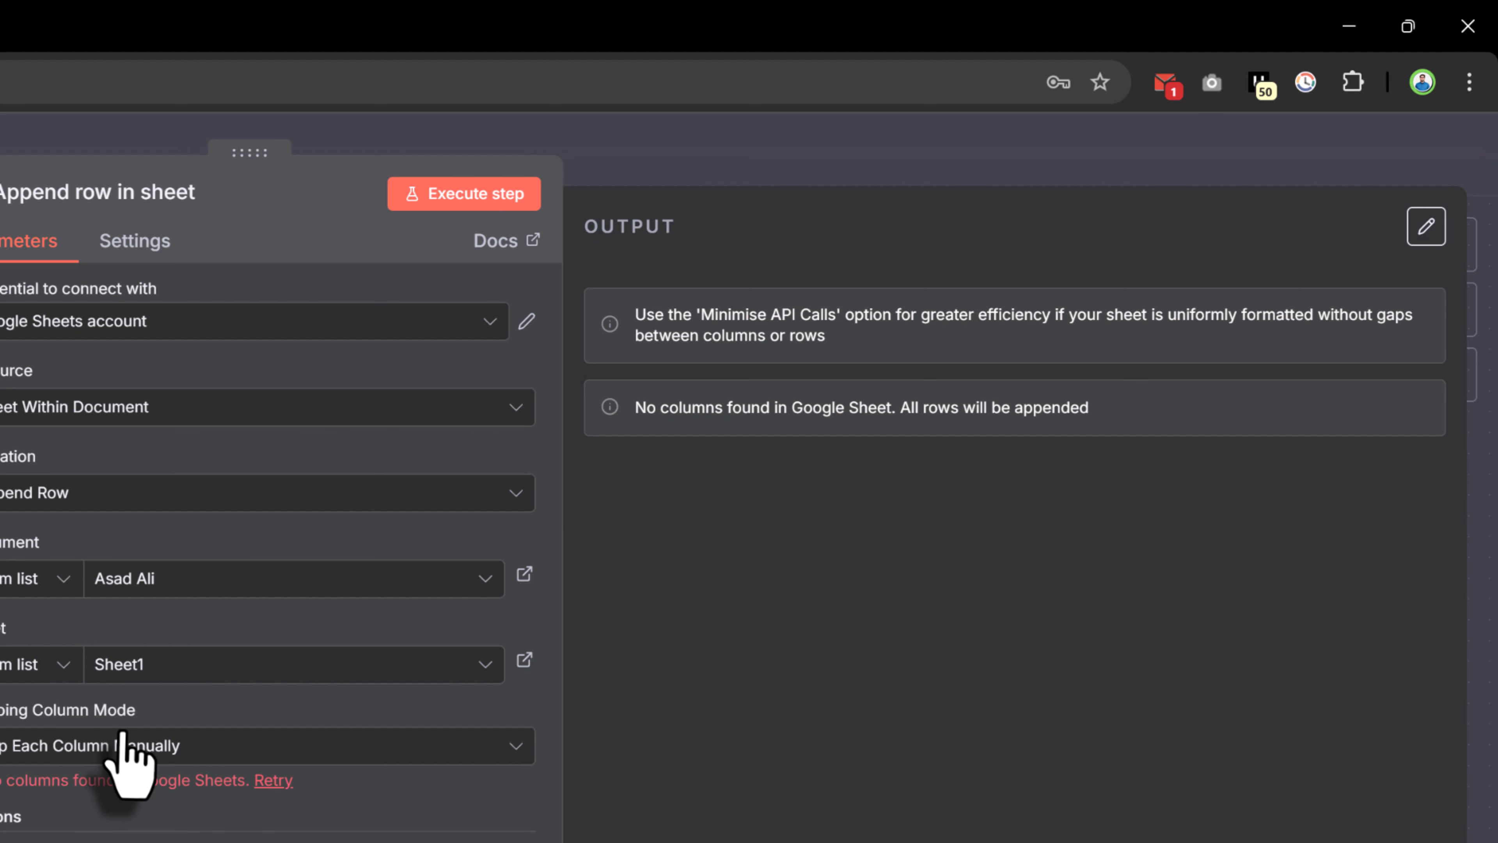
left_click(159, 747)
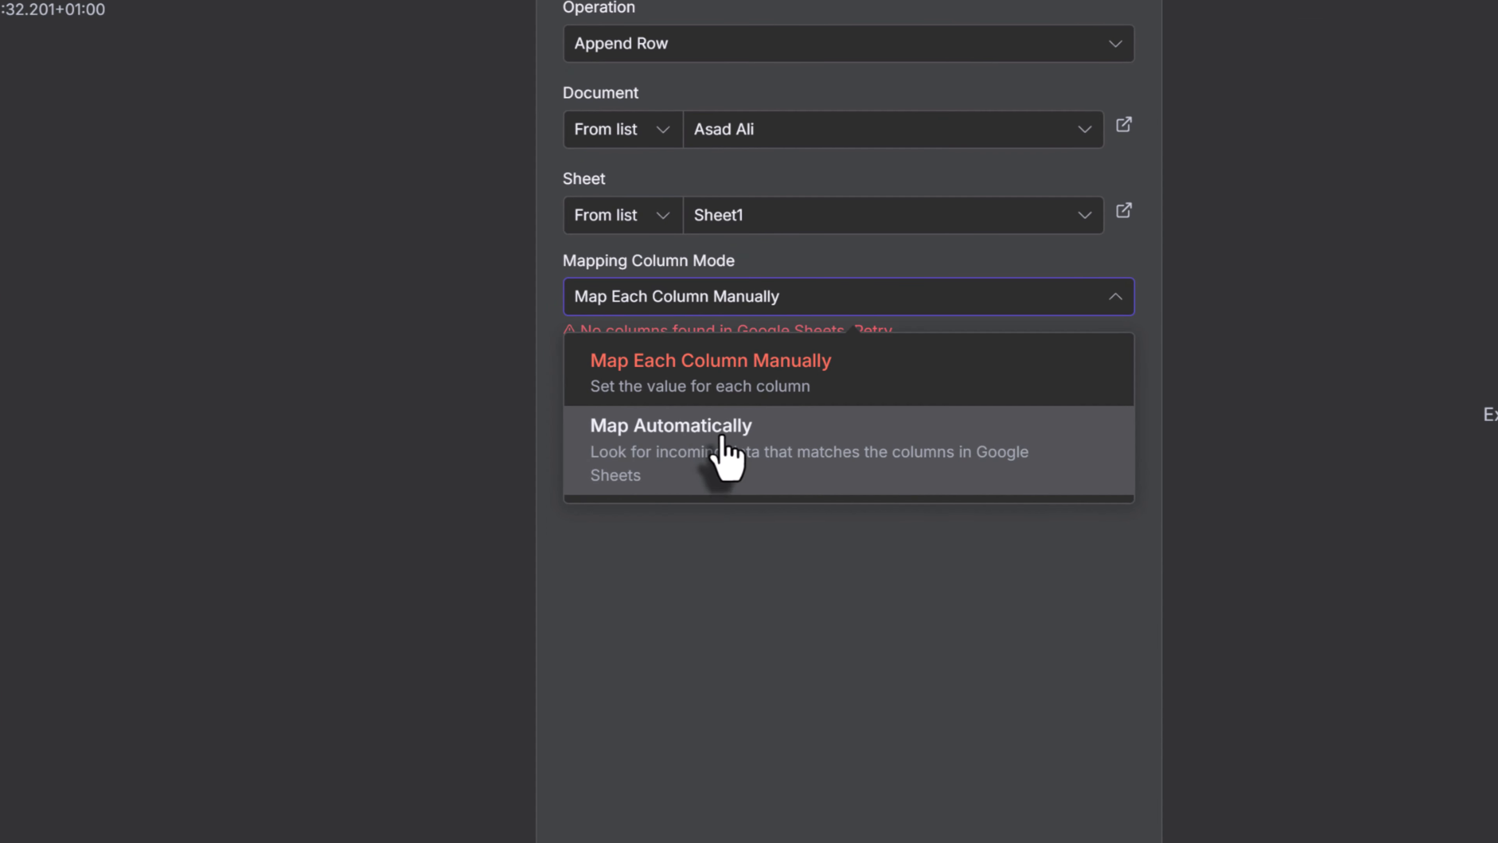
left_click(722, 439)
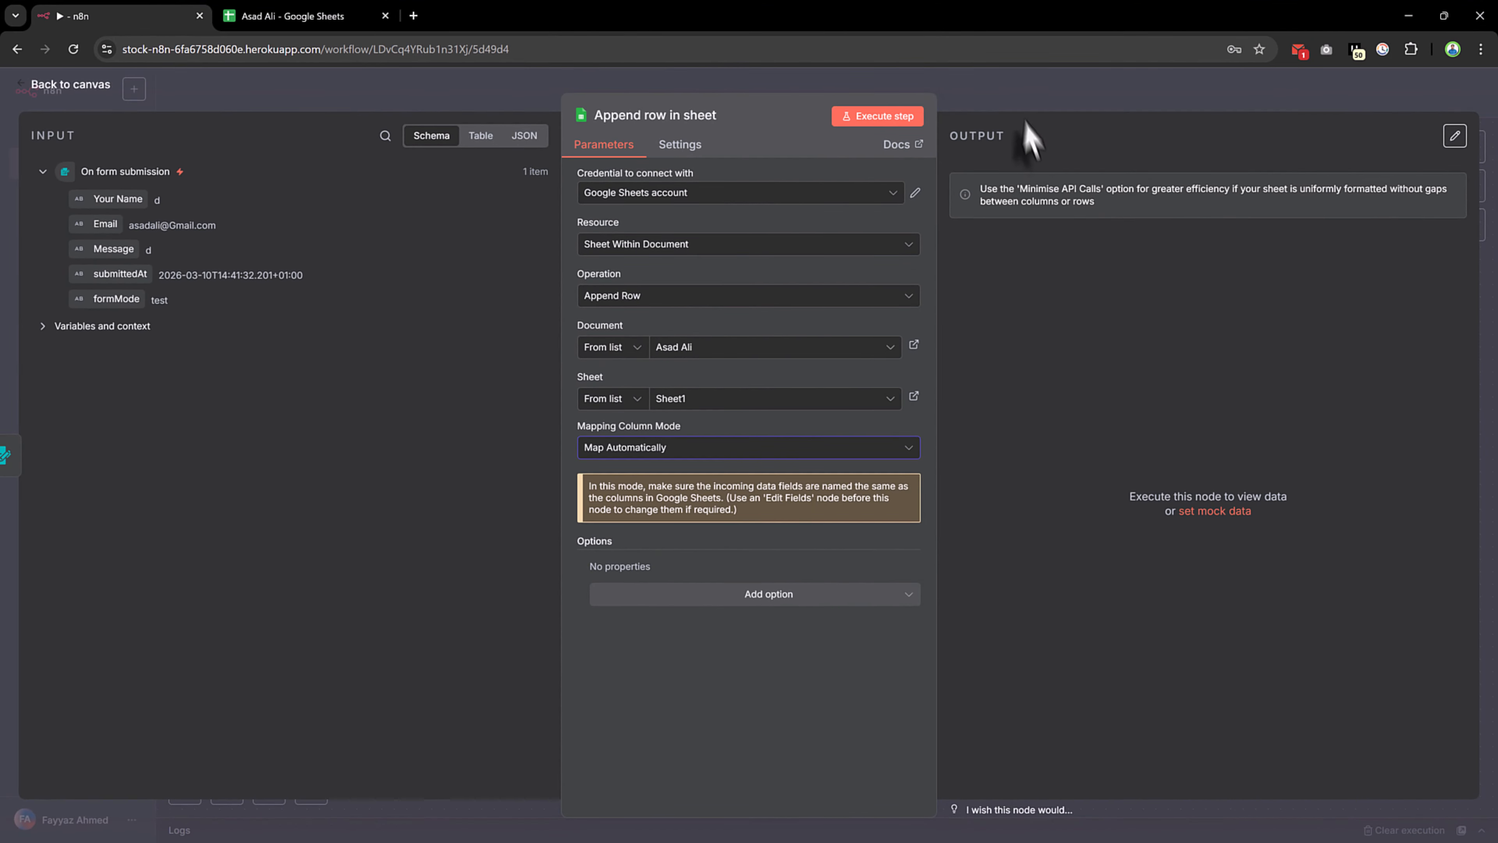
left_click(960, 103)
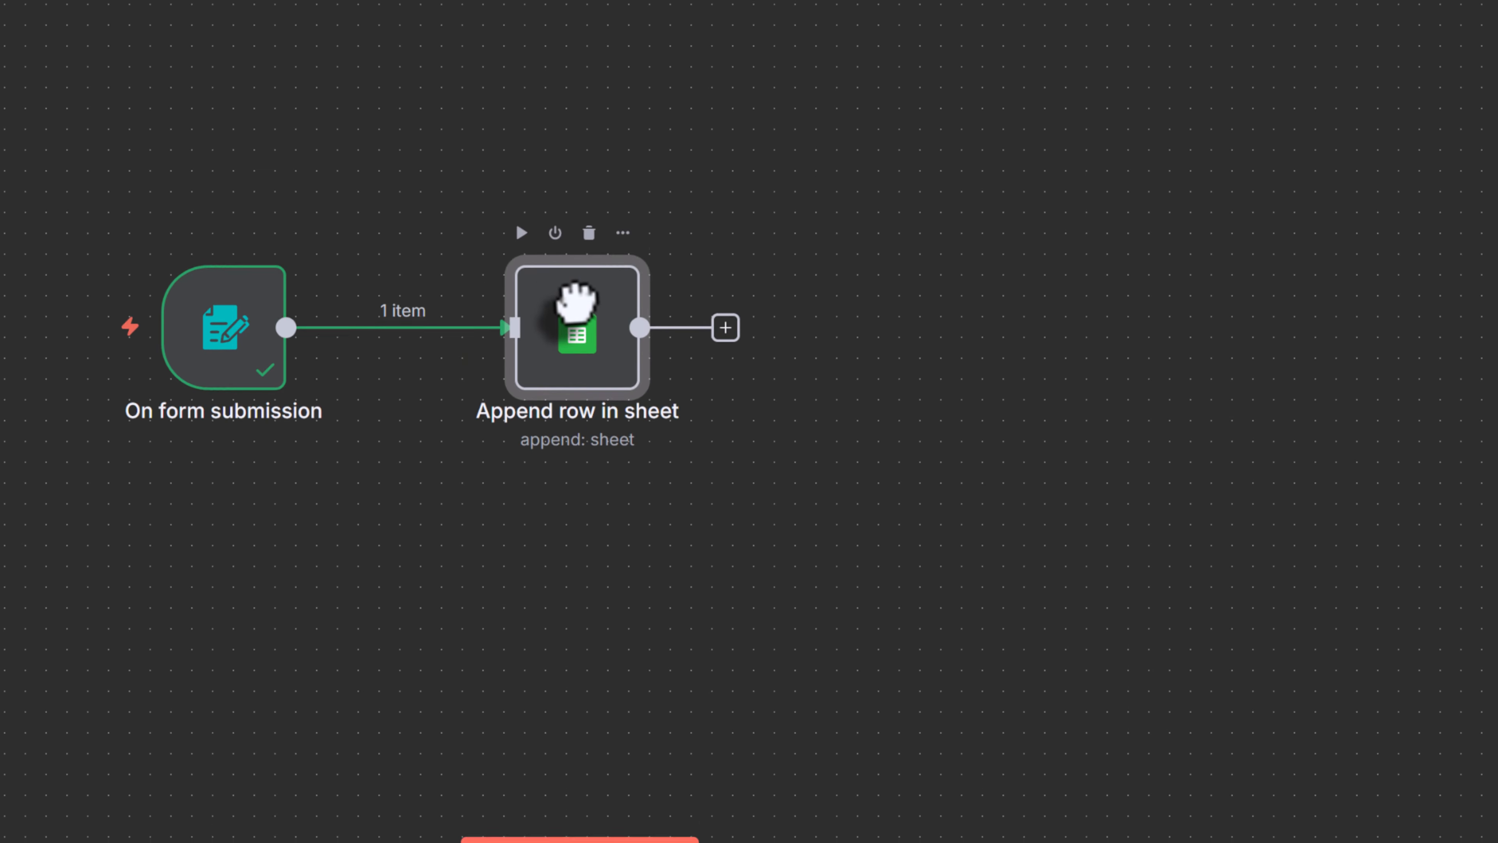
Run the workflow and submit the Youtube Automation test form with the message hello
left_click(688, 755)
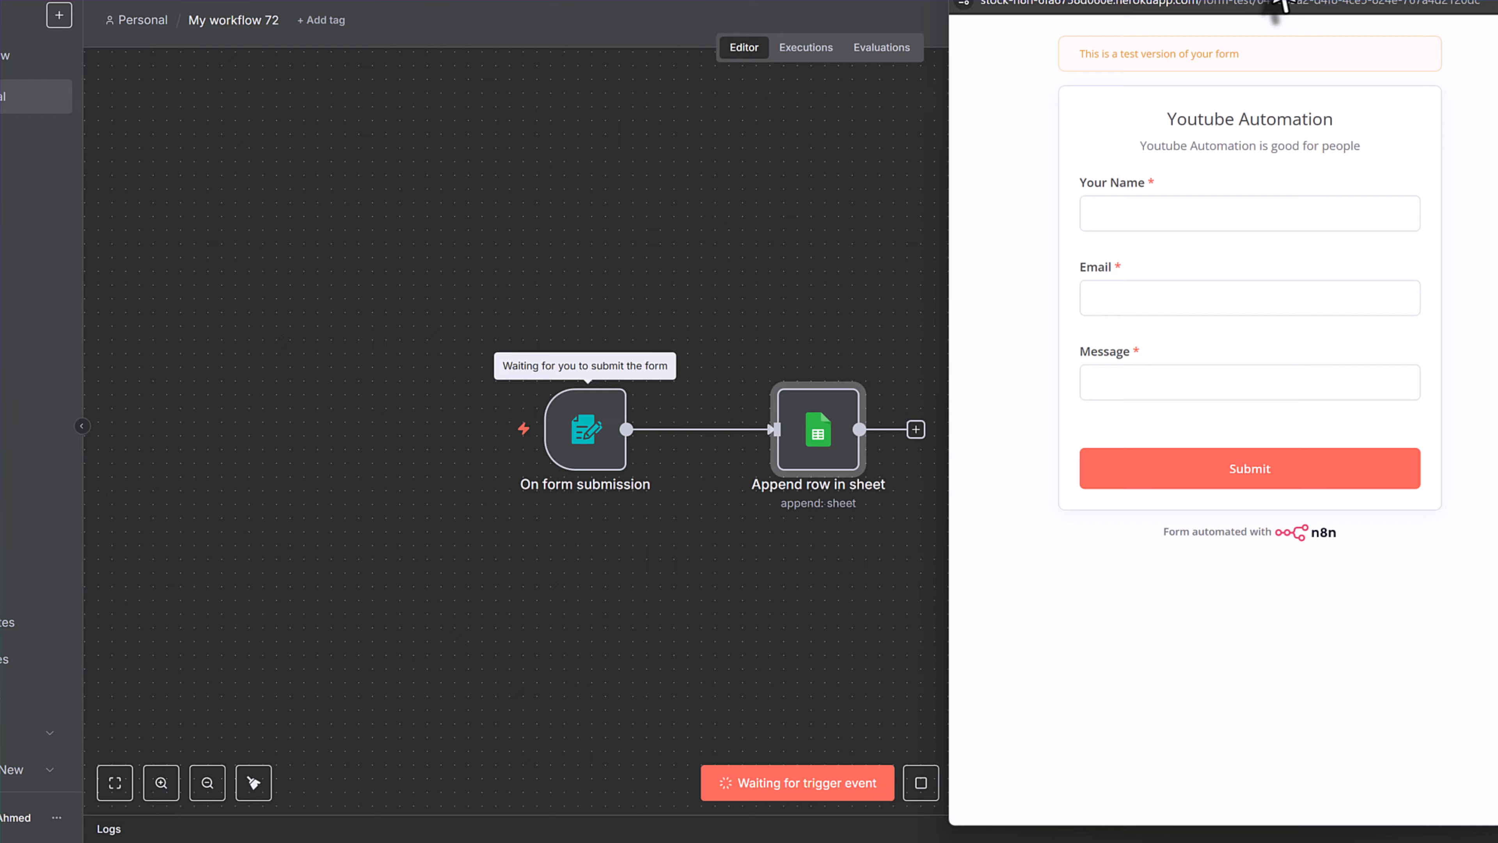
left_click_drag(1275, 5, 390, 81)
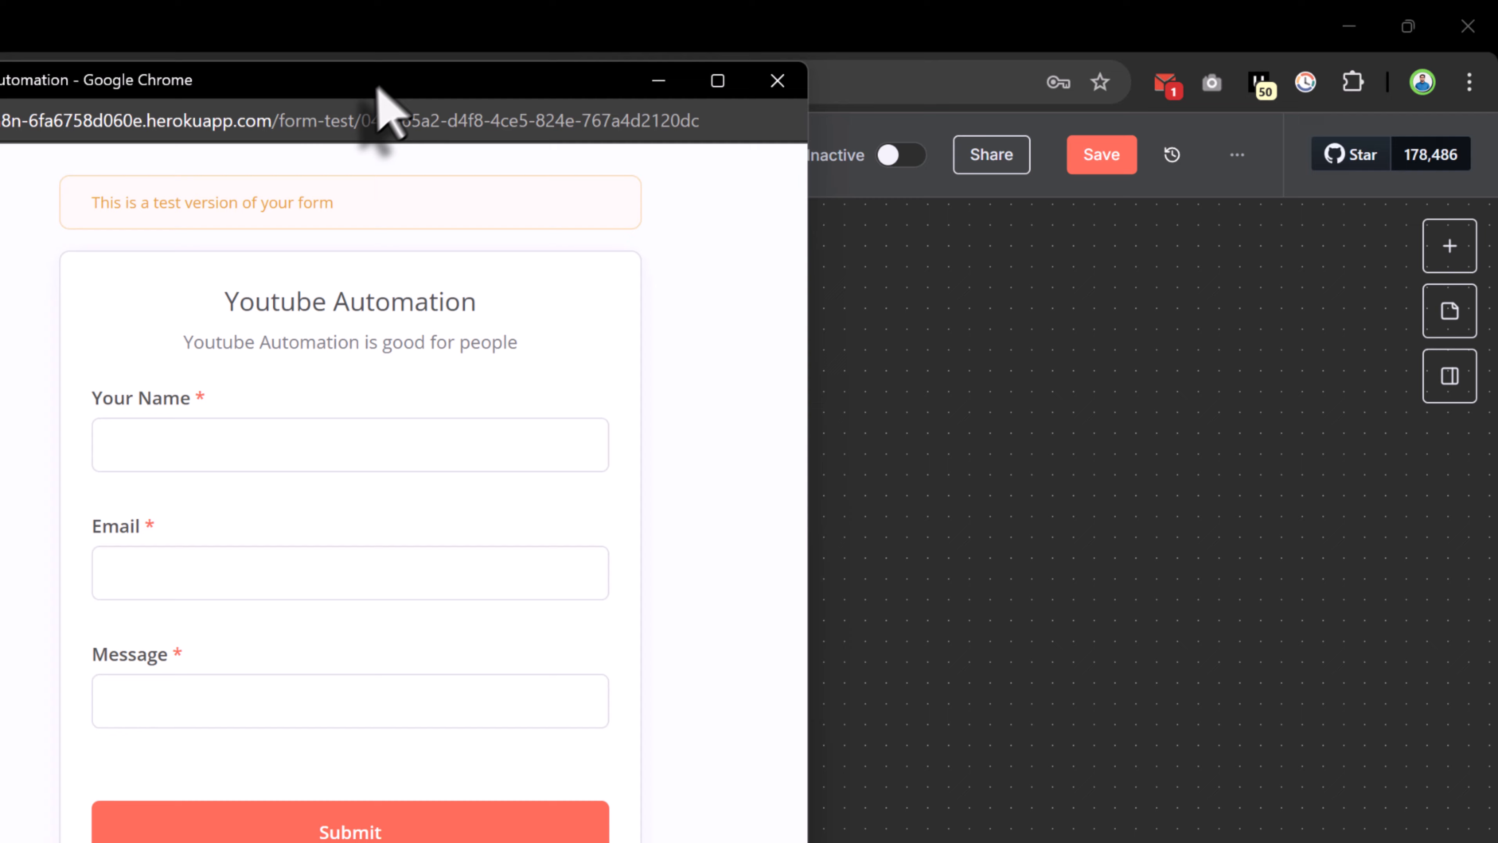
left_click(324, 445)
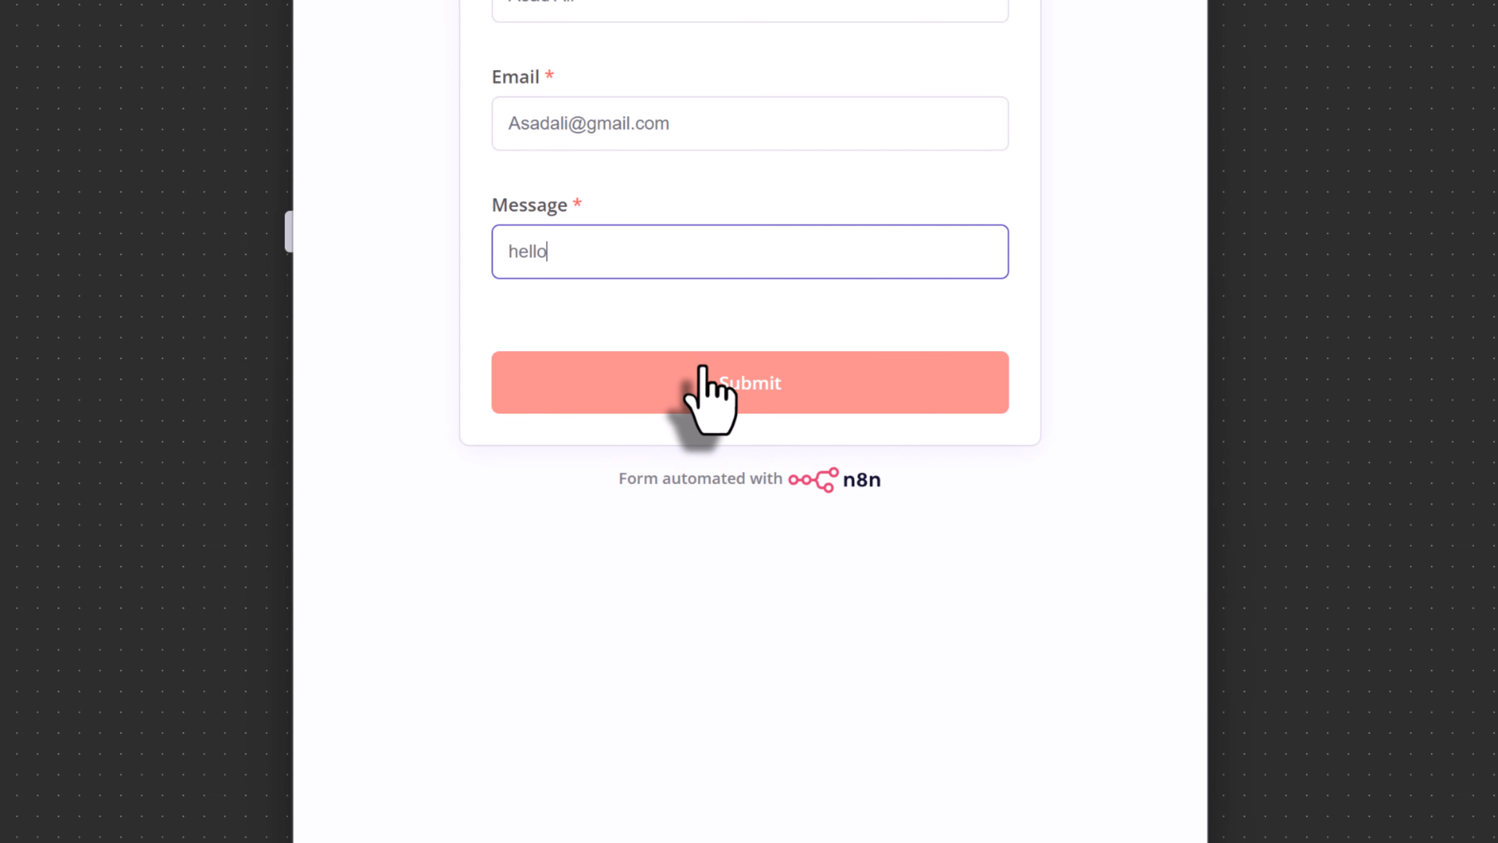
left_click(764, 366)
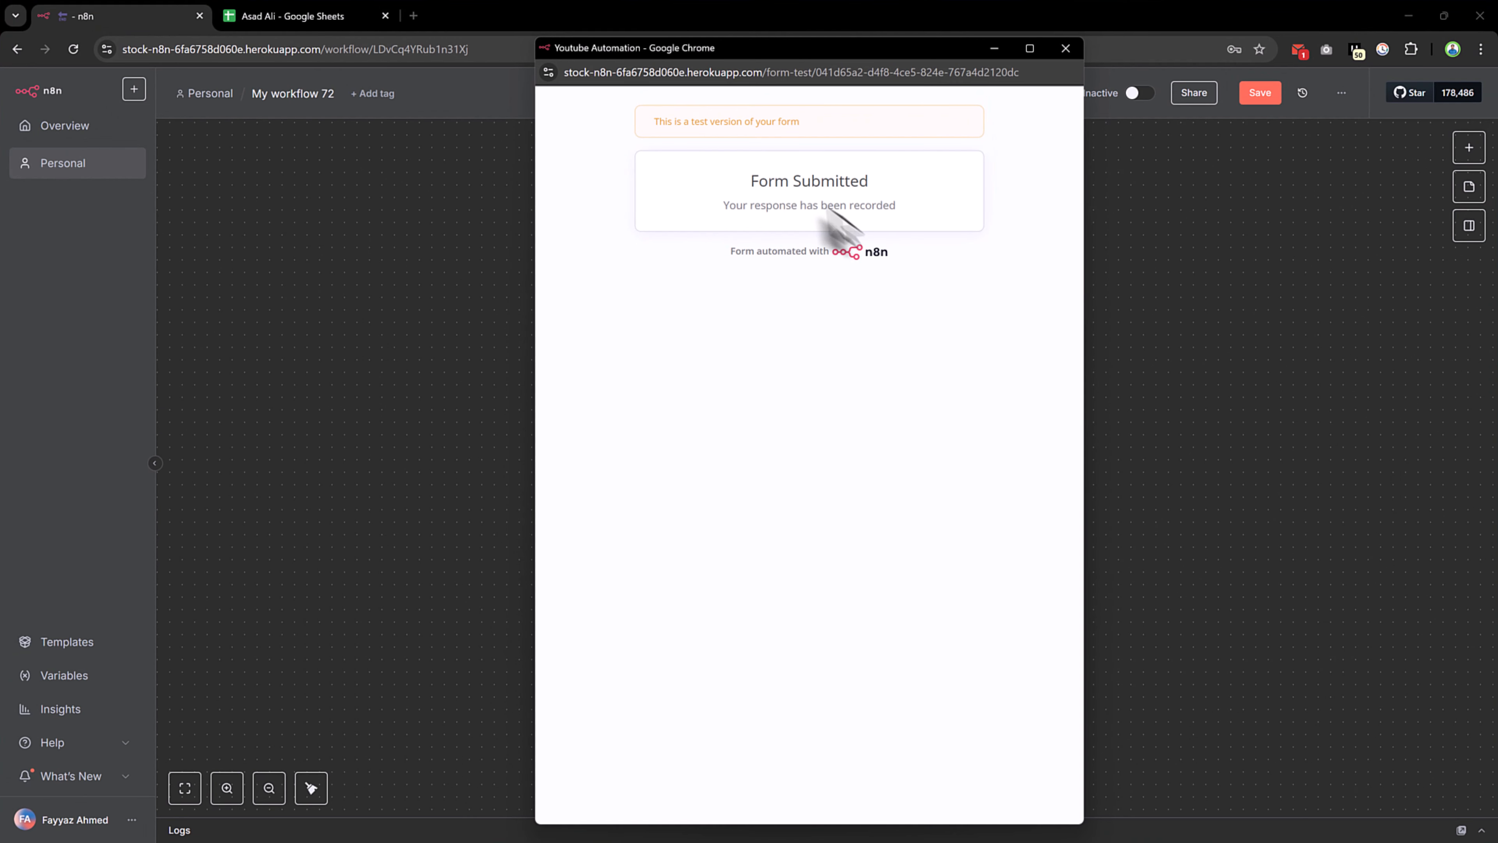
left_click(1071, 51)
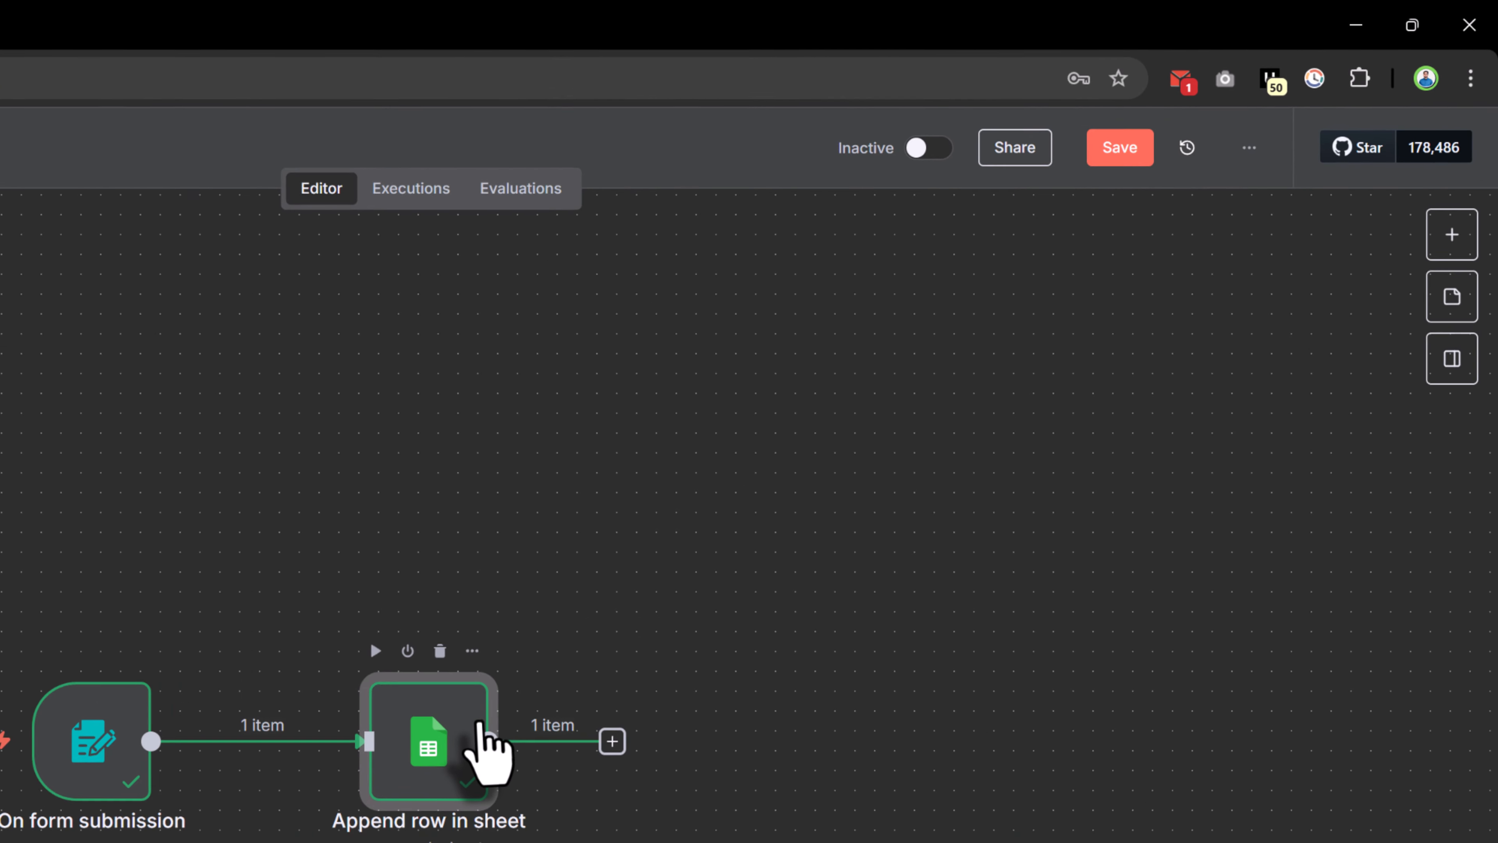
Confirm the Append row in sheet step output one item of form data
double_click(481, 729)
mouse_move(703, 198)
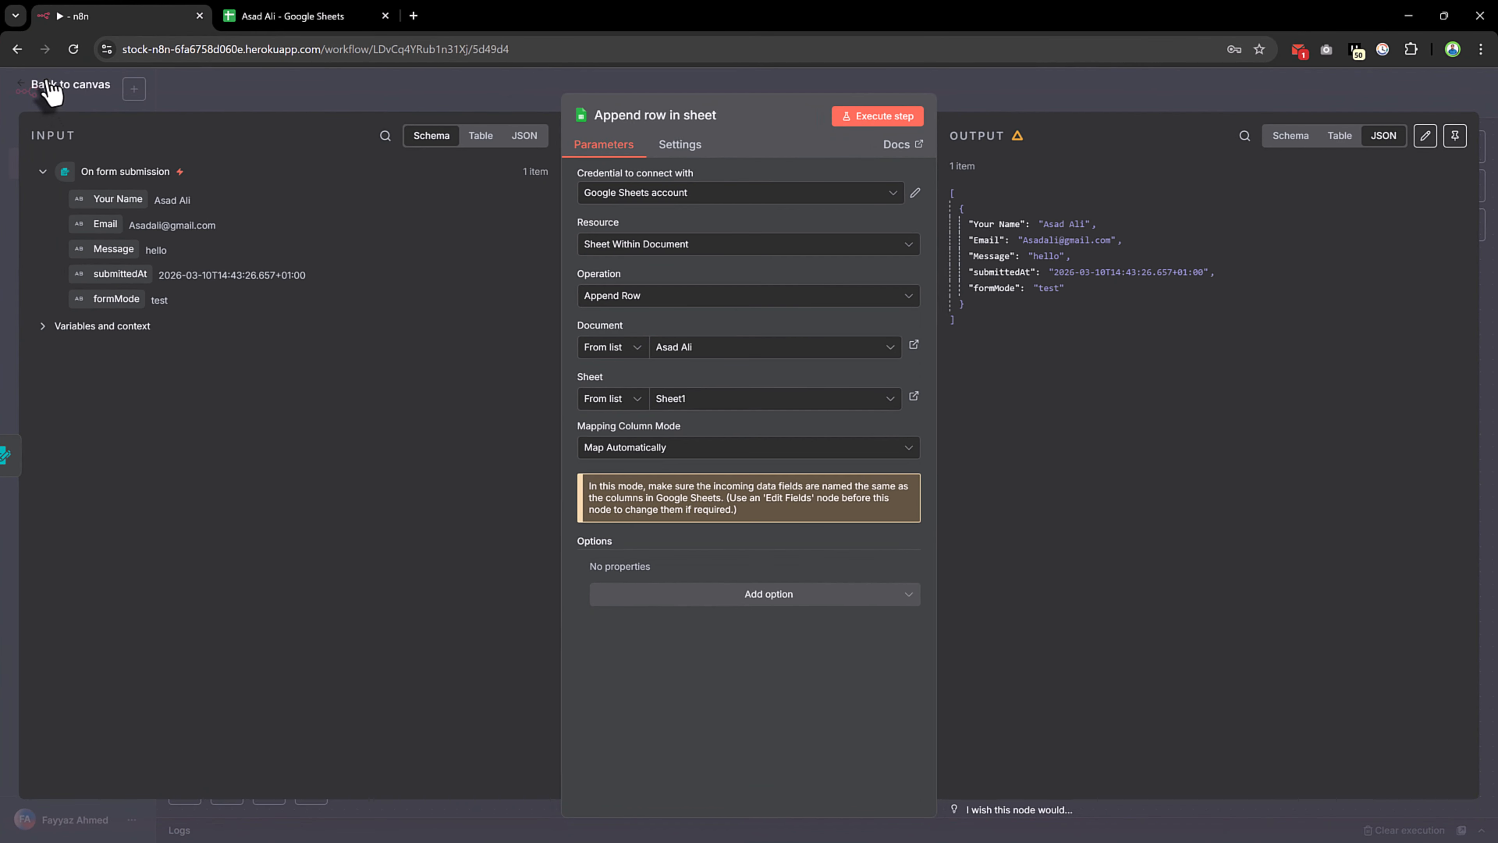
left_click(47, 84)
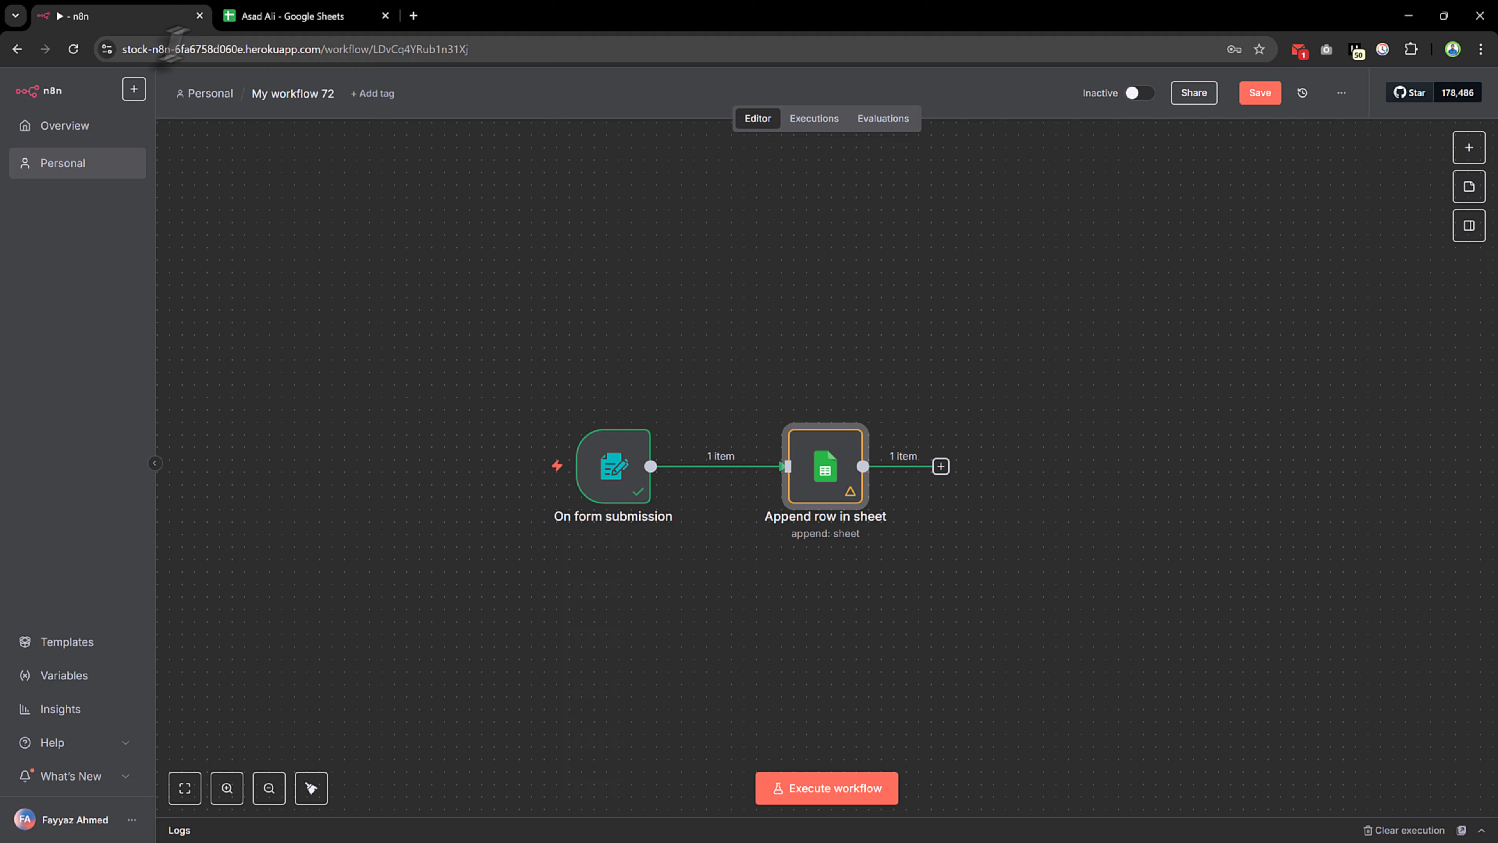
In the Google Sheets tab, widen column B so the full Email value shows
left_click(301, 18)
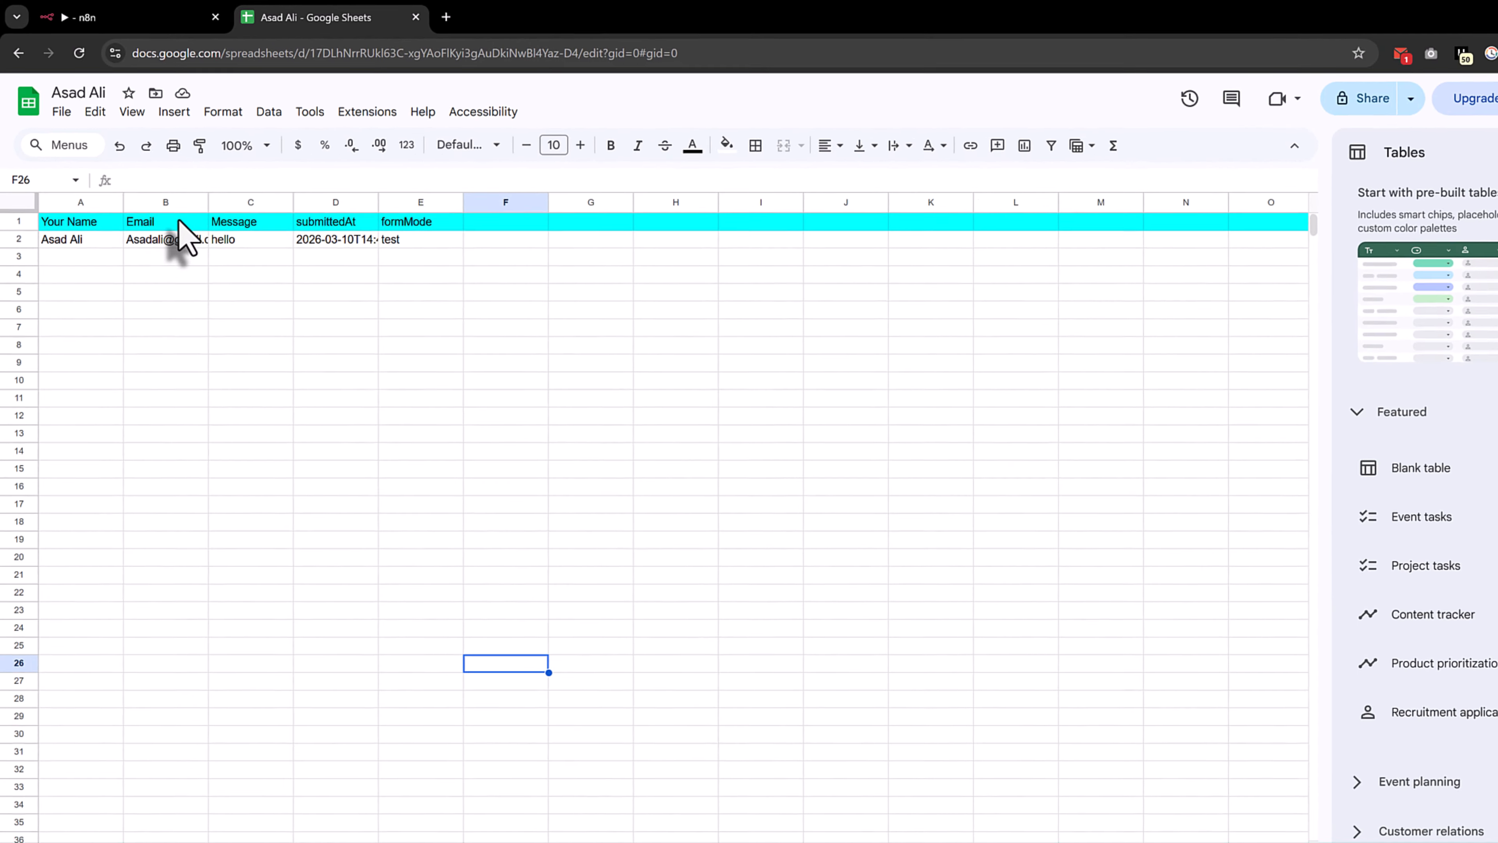
left_click(177, 205)
left_click_drag(193, 188, 233, 189)
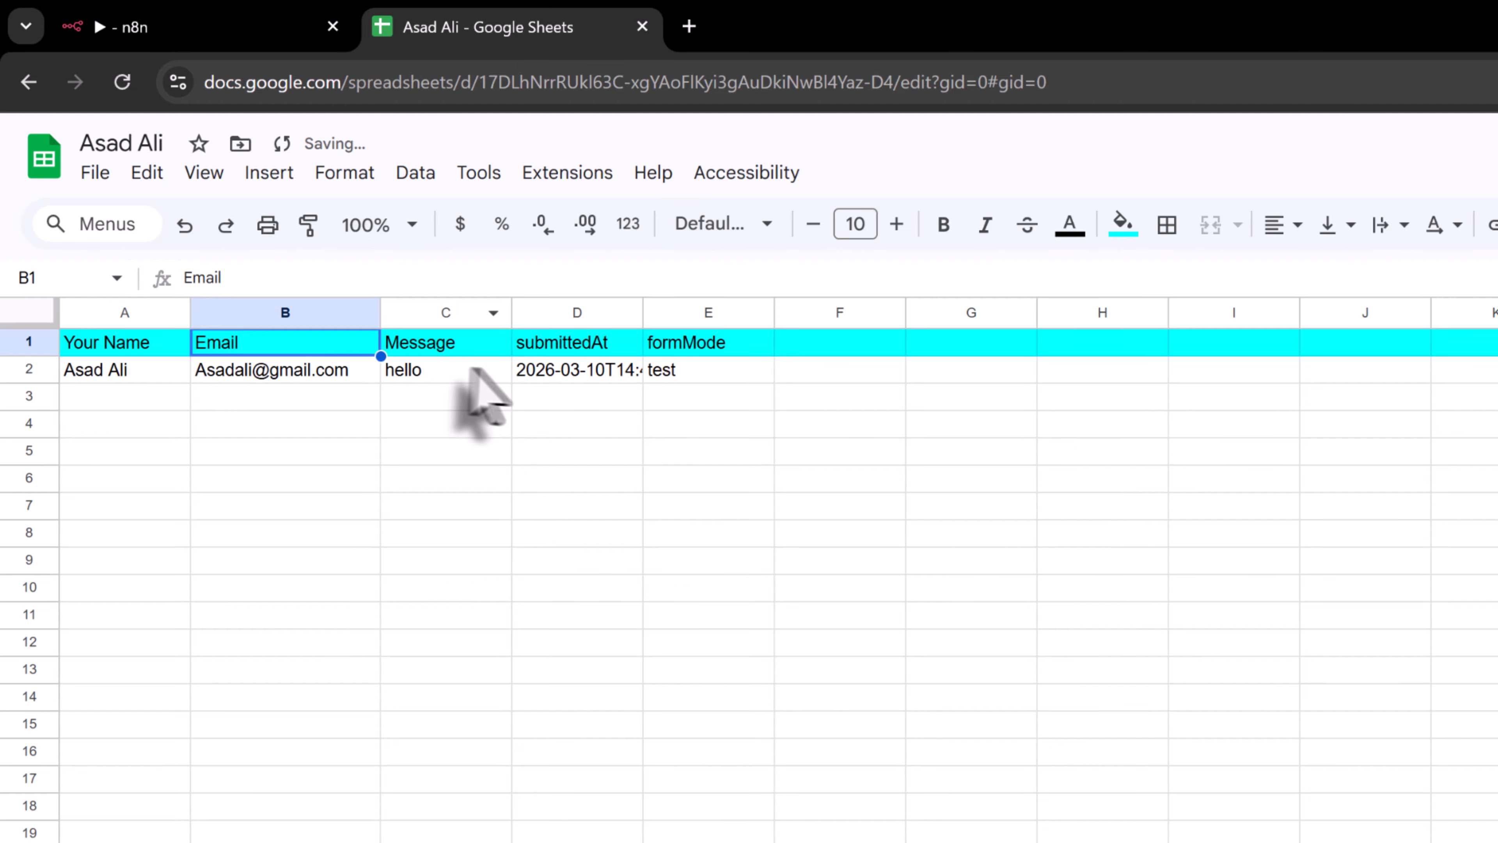
Check the submittedAt timestamp in D2 and the formMode value in E2, then return to n8n
double_click(558, 385)
left_click(699, 399)
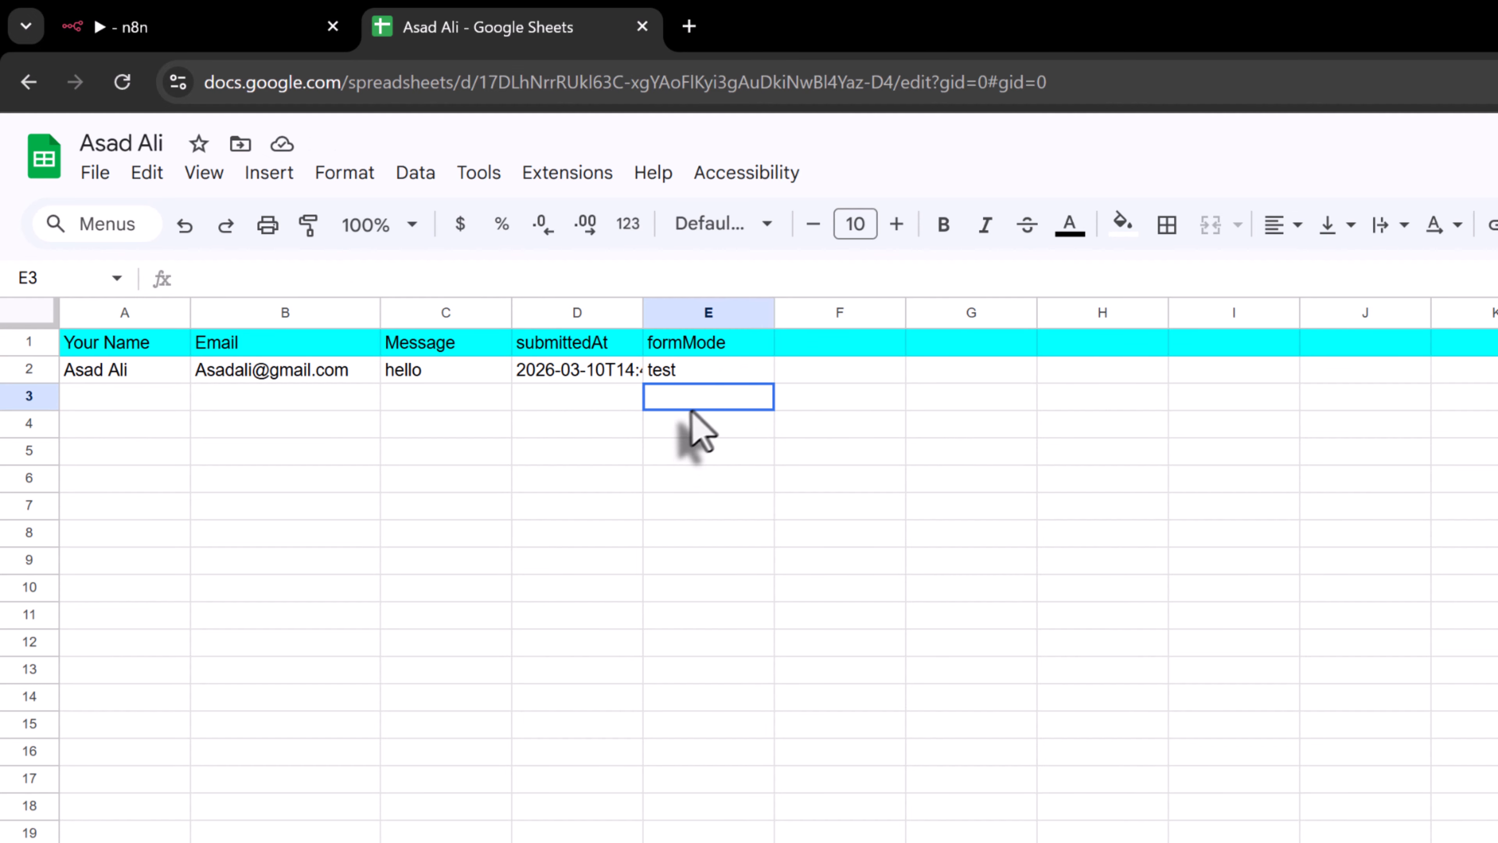
left_click(684, 368)
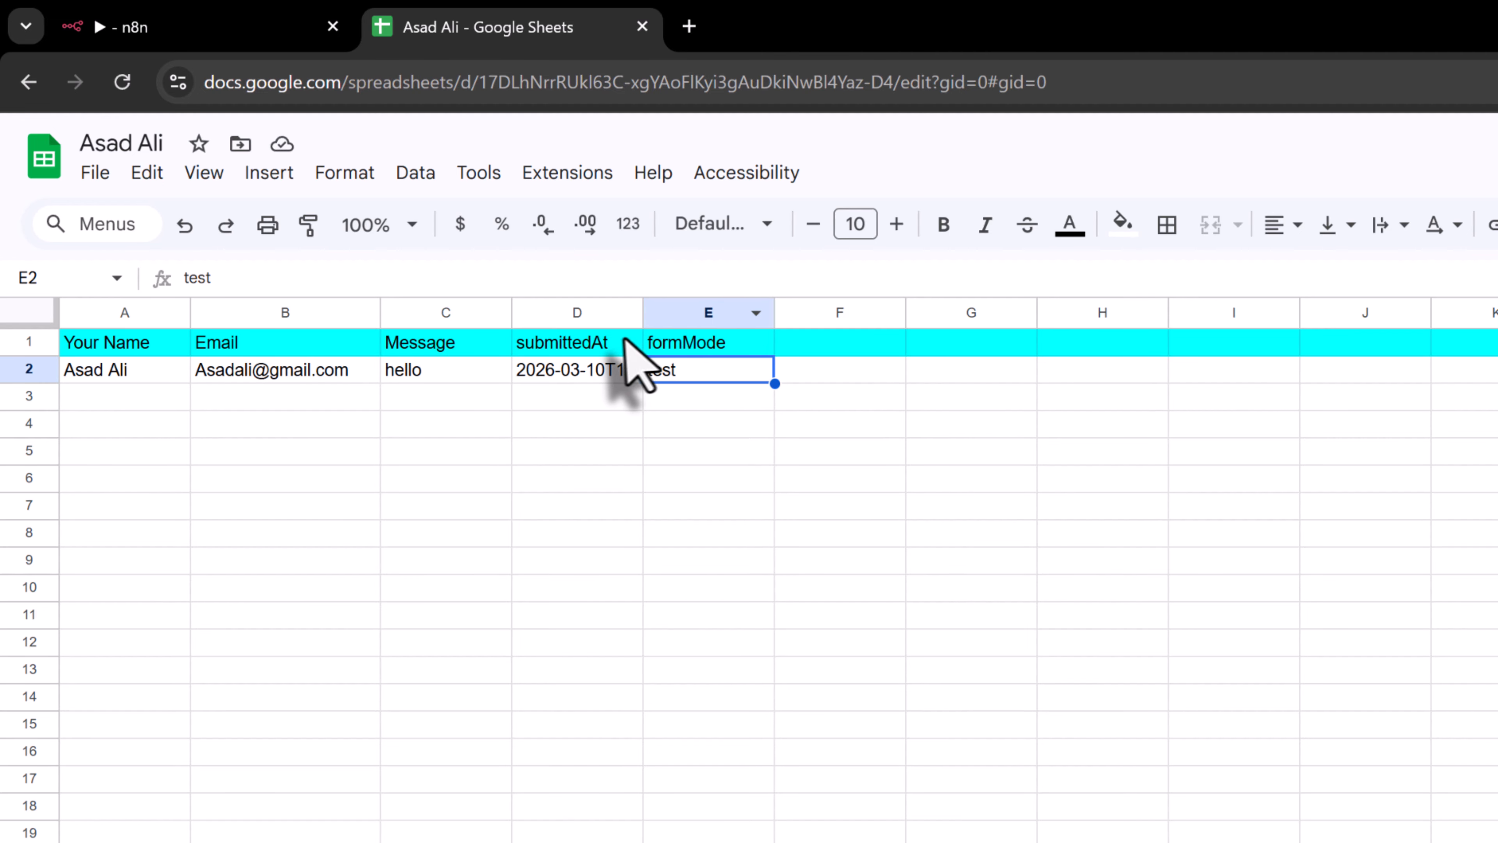
left_click(233, 24)
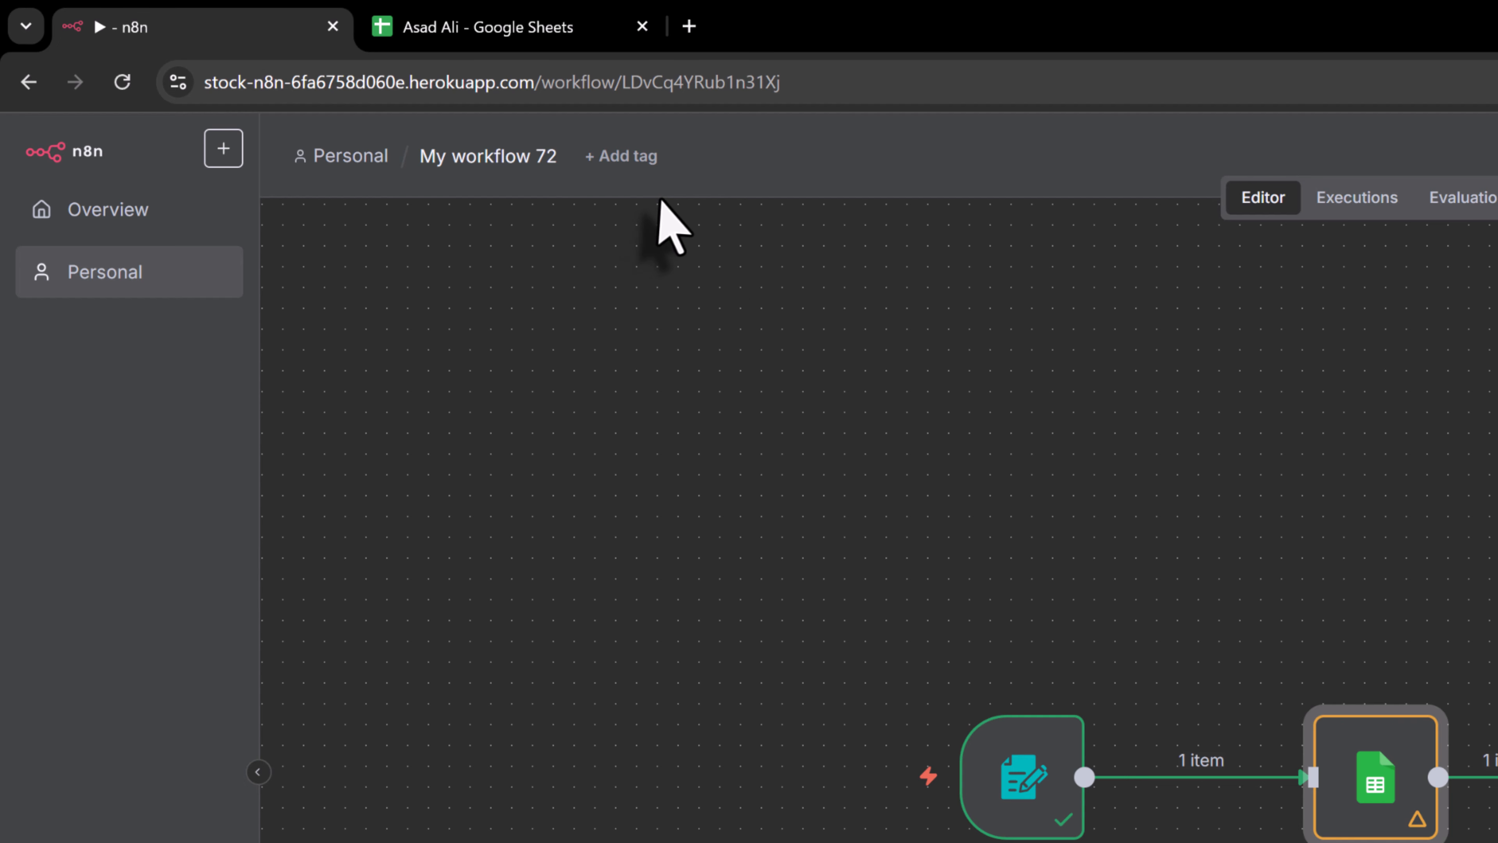